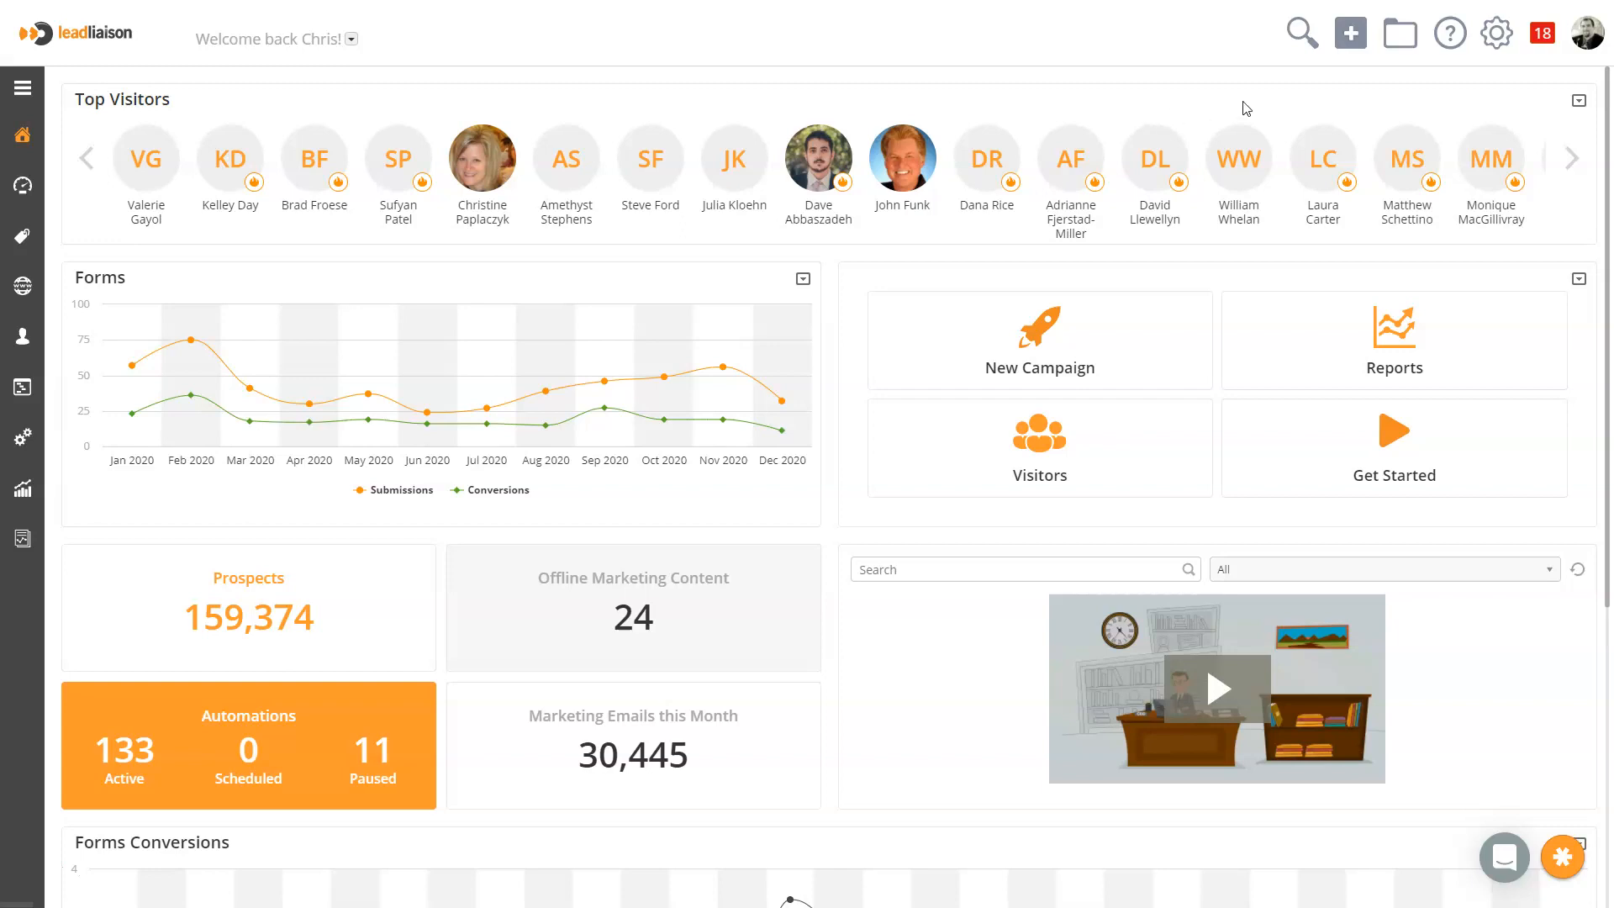
Open the QR Codes template list within the account's App Setup settings
click(1506, 51)
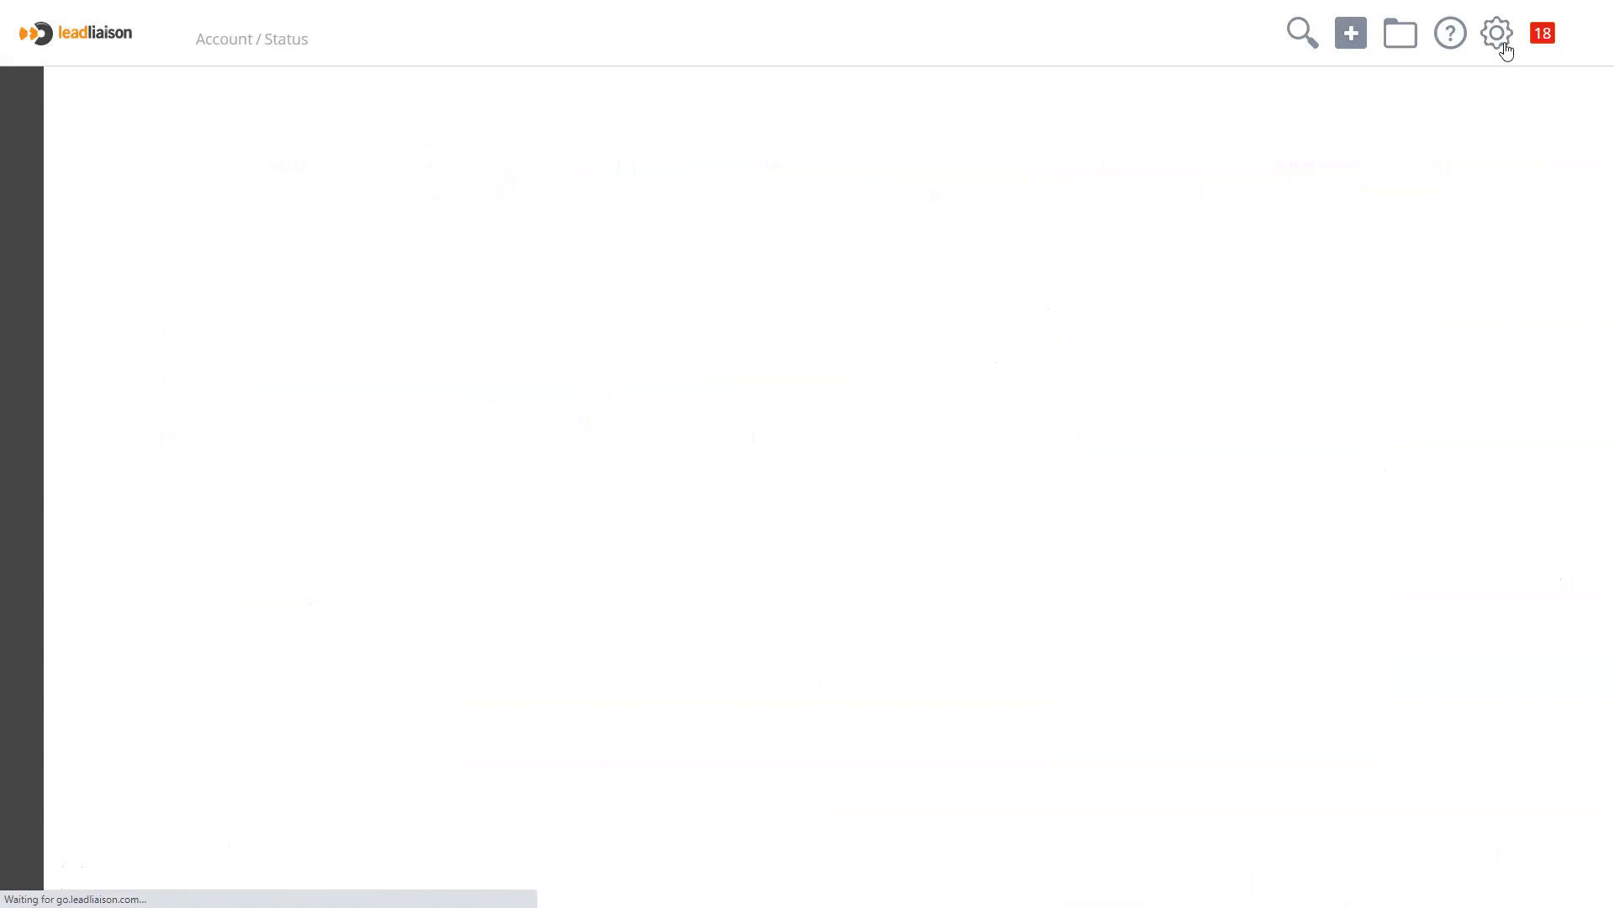
mouse_move(59, 360)
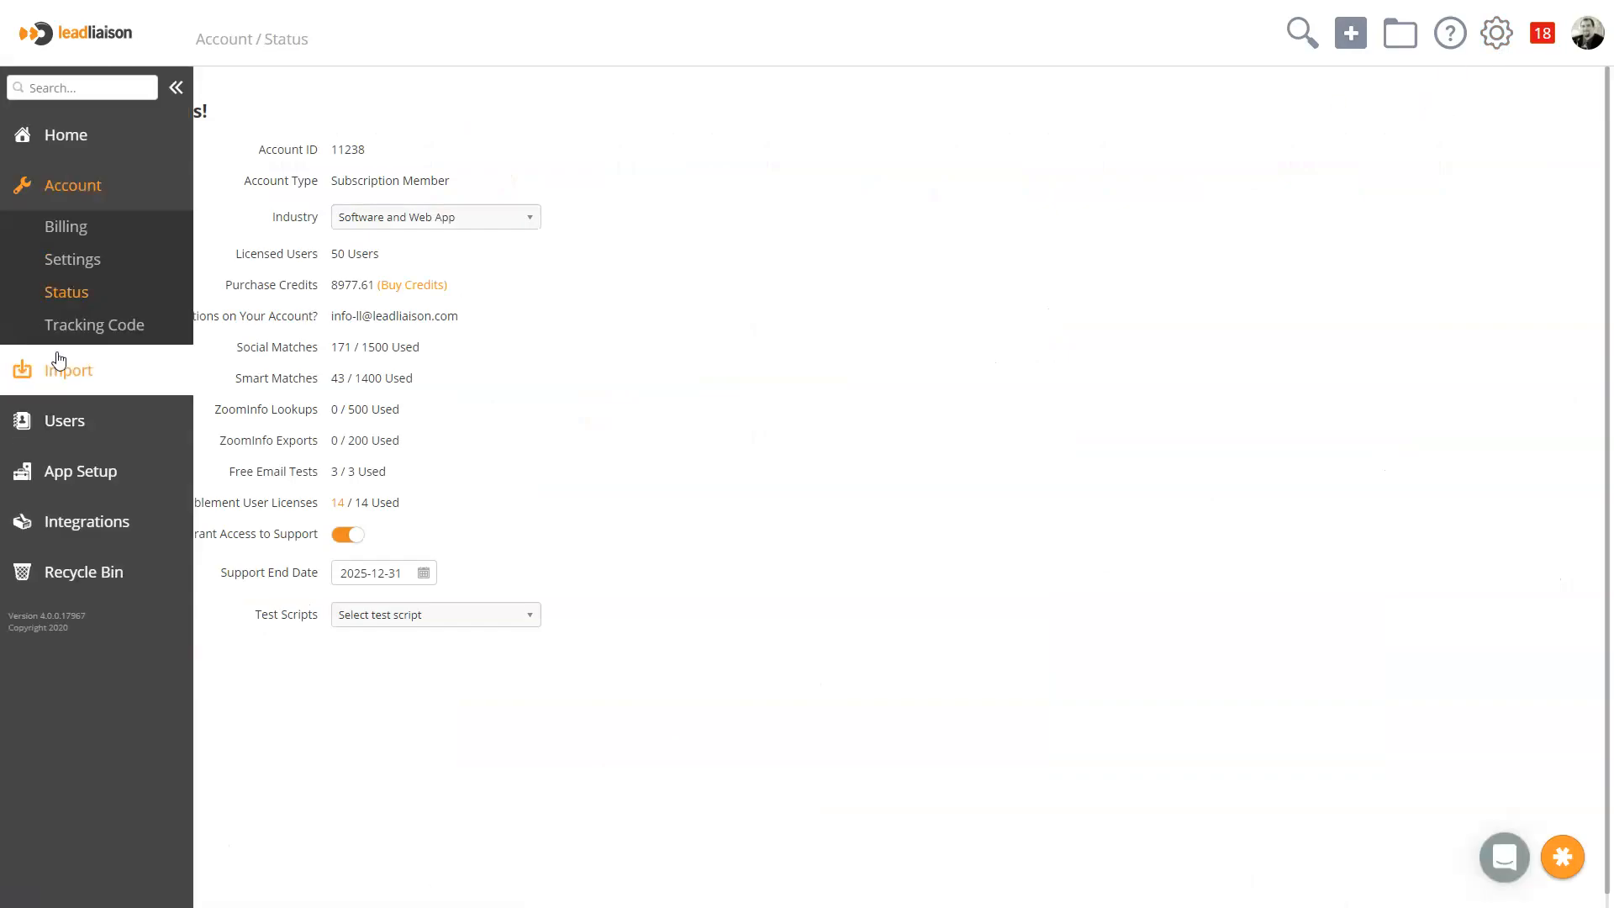
click(84, 471)
scroll(93, 471, down, 5)
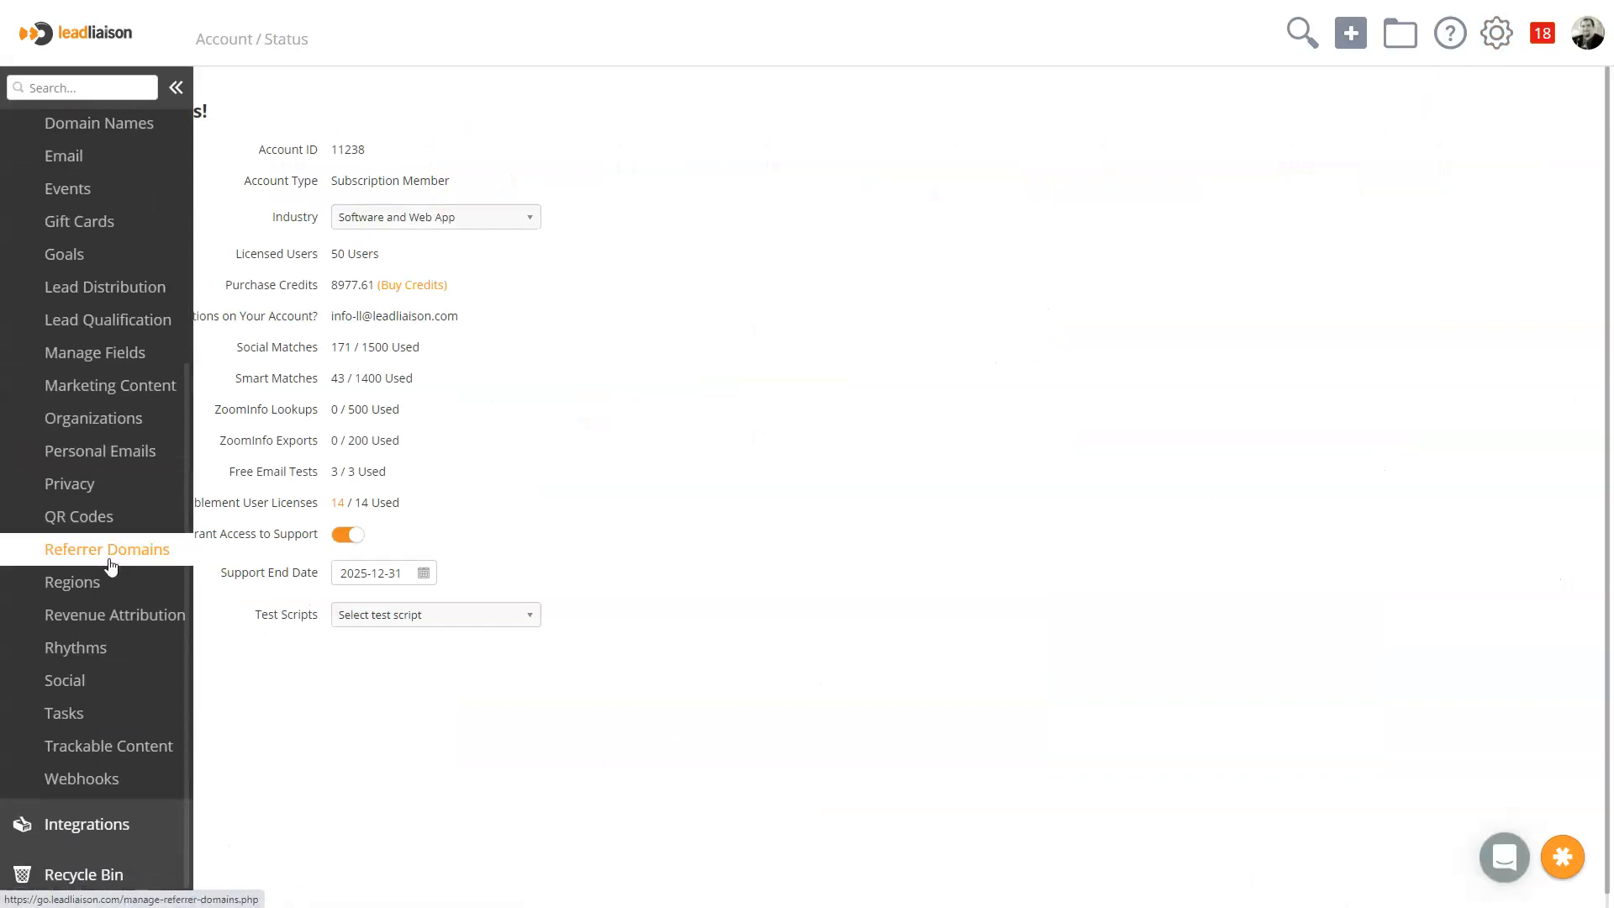
click(49, 526)
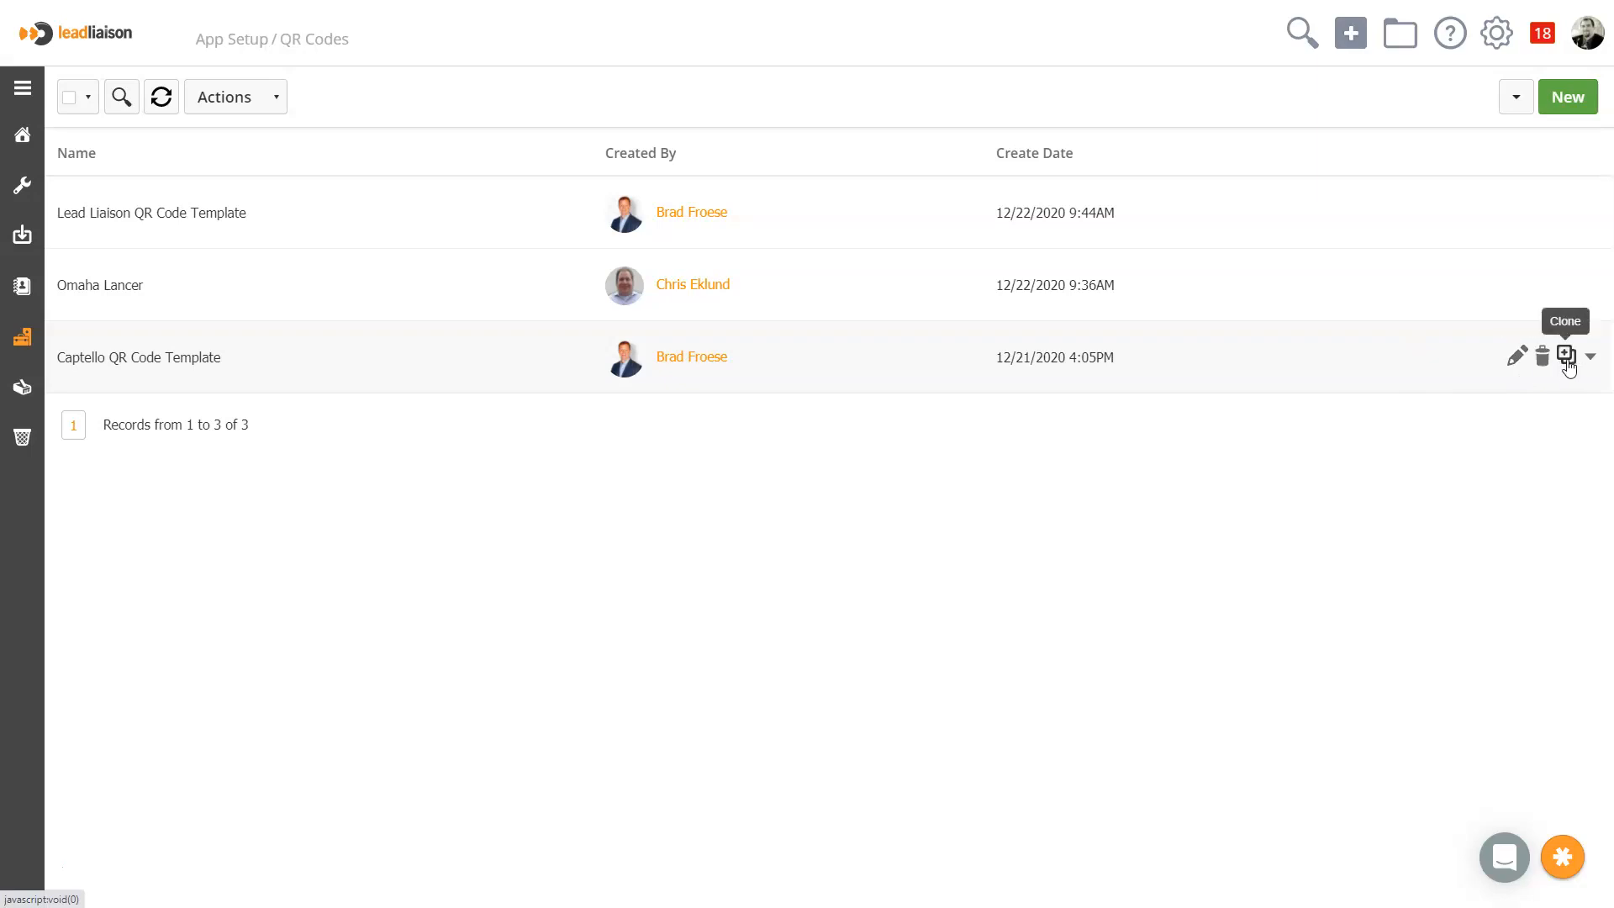
Start a new QR code template and name it Example
click(1574, 105)
click(585, 245)
text(Example)
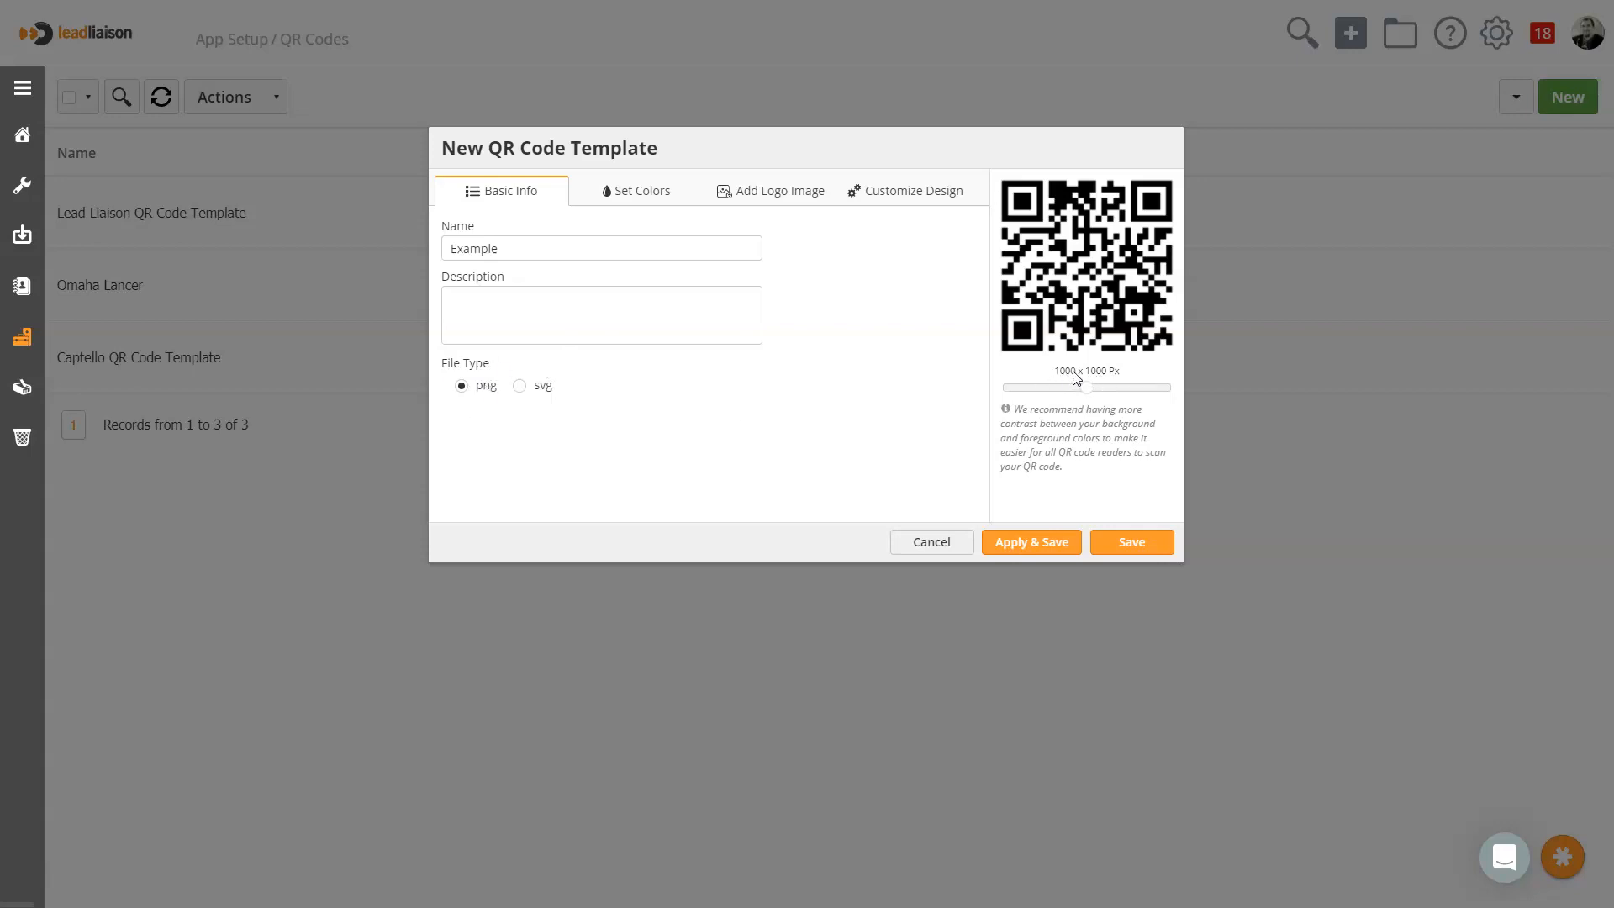
Change the template's foreground to a color gradient of the Radial Gradient type and apply it to the preview
click(662, 199)
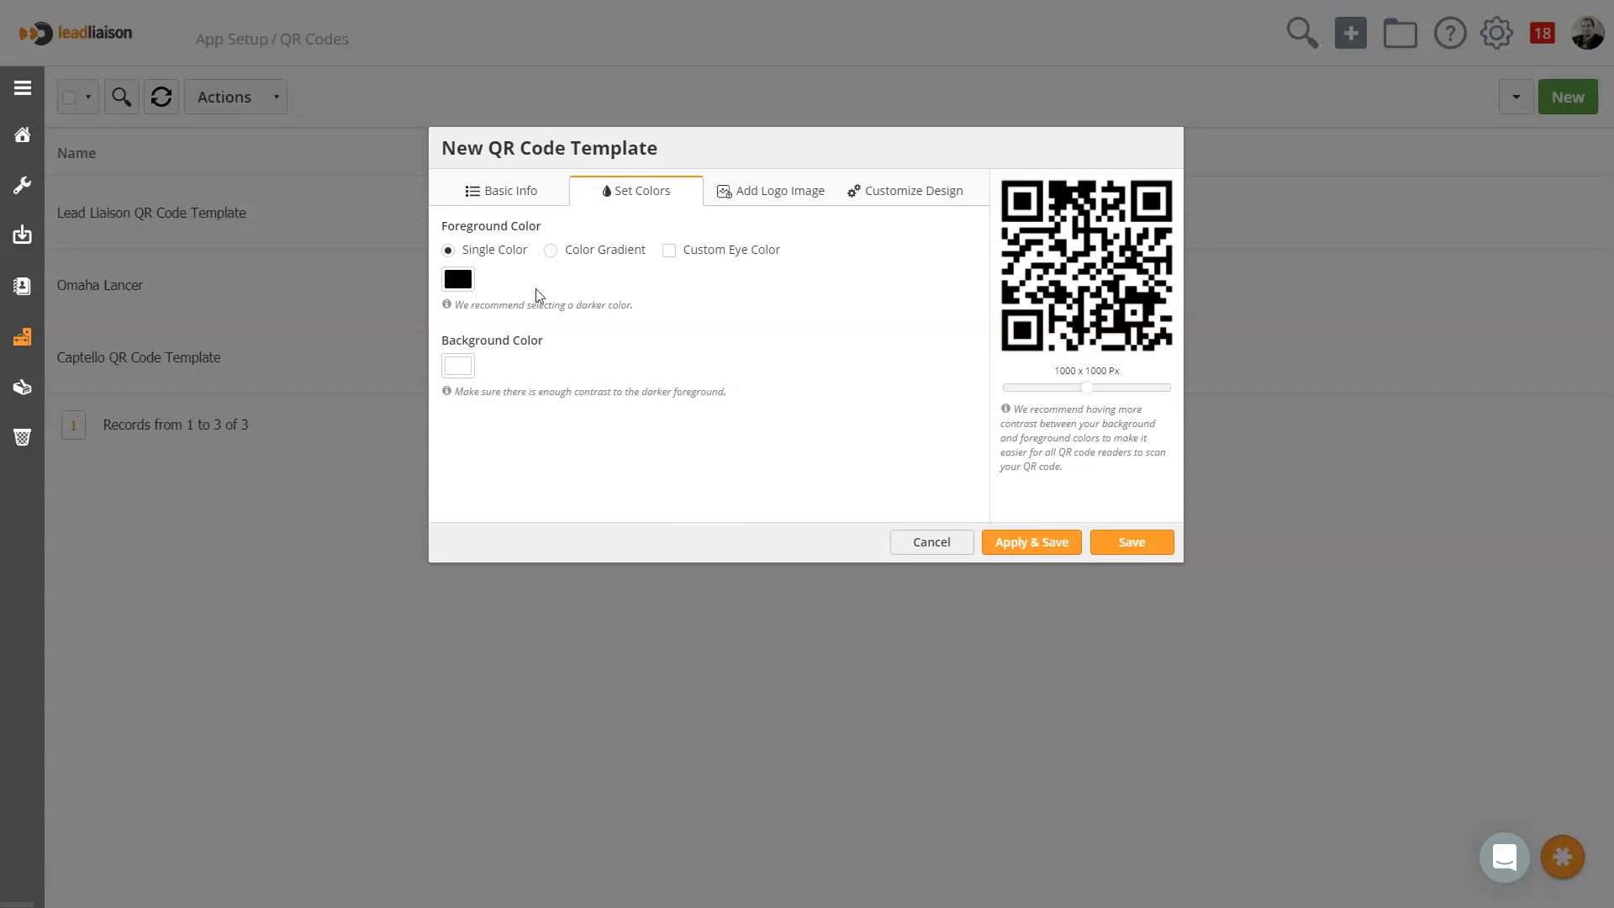
click(627, 254)
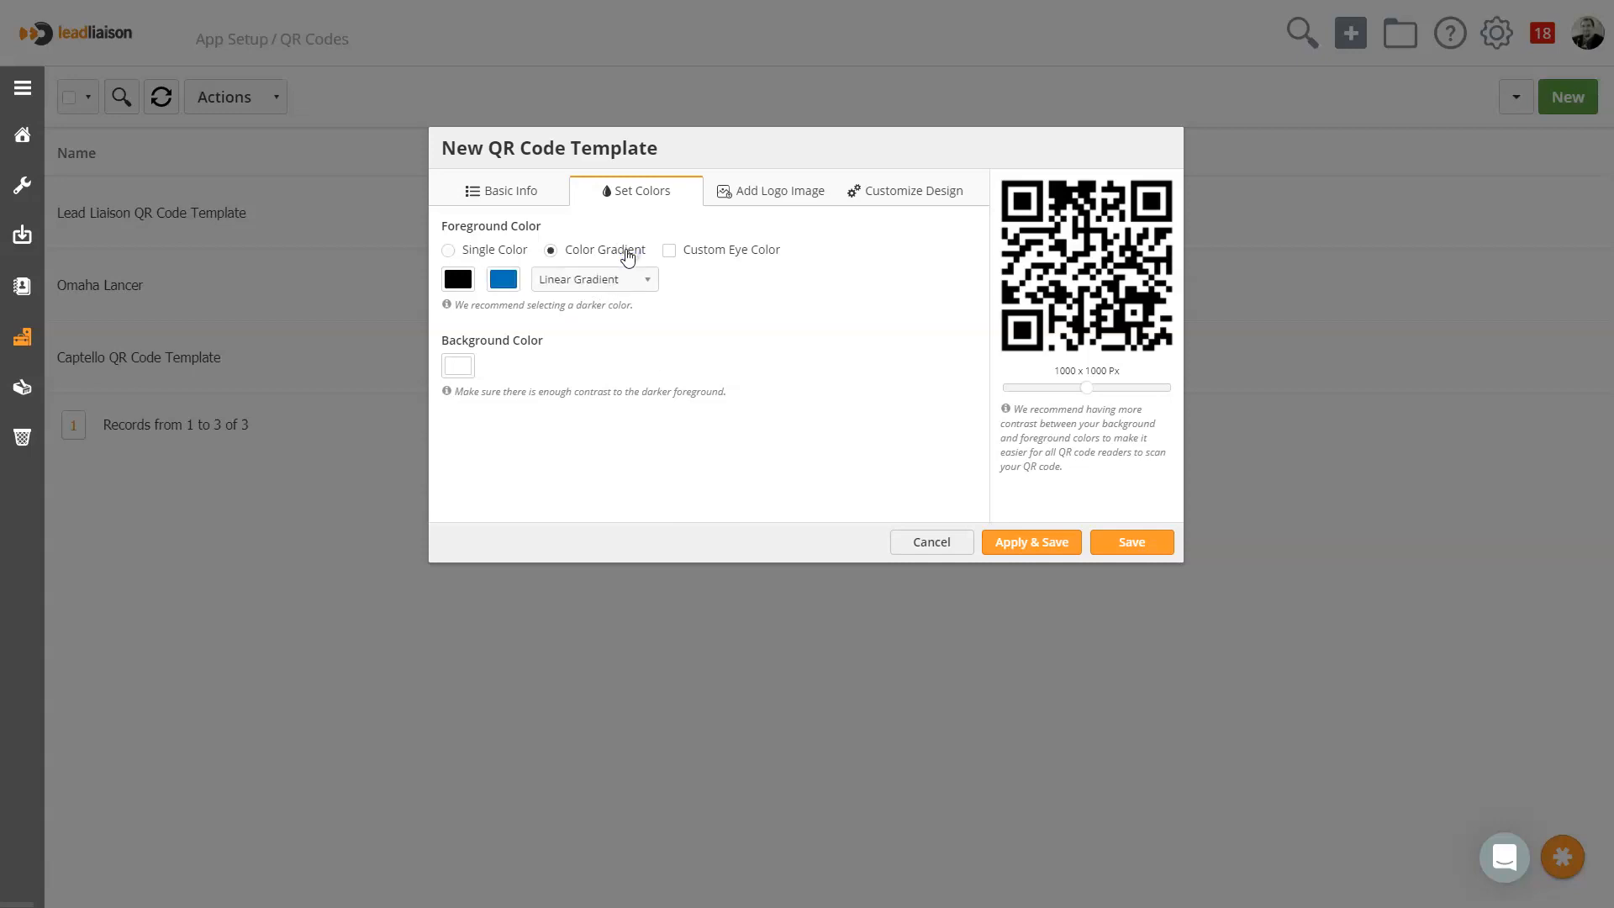
click(646, 279)
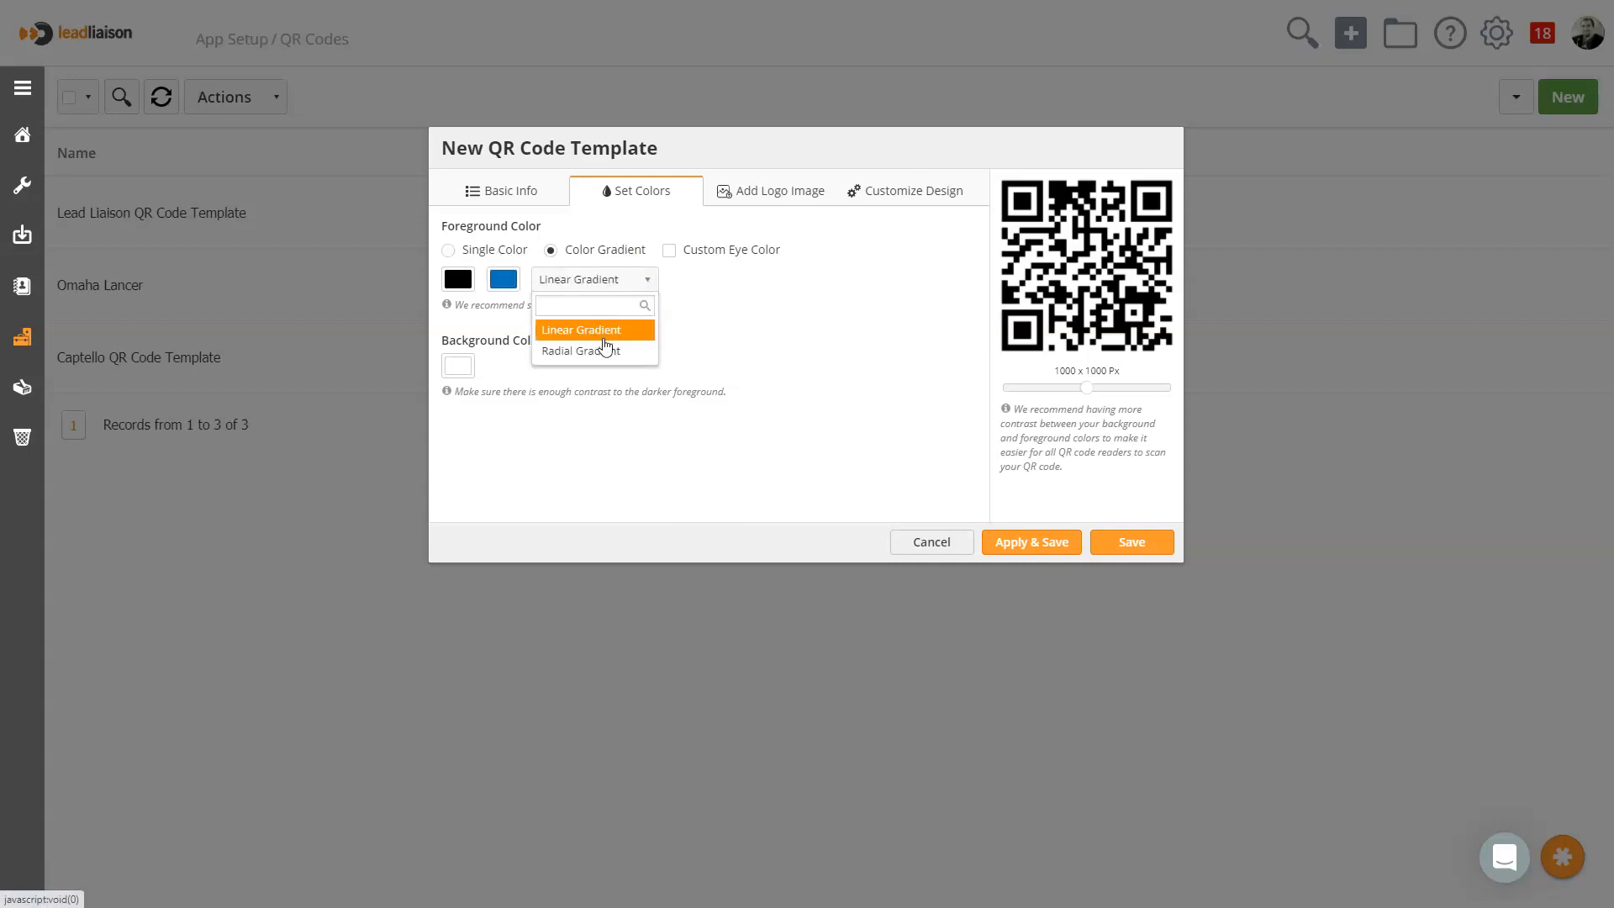
click(556, 353)
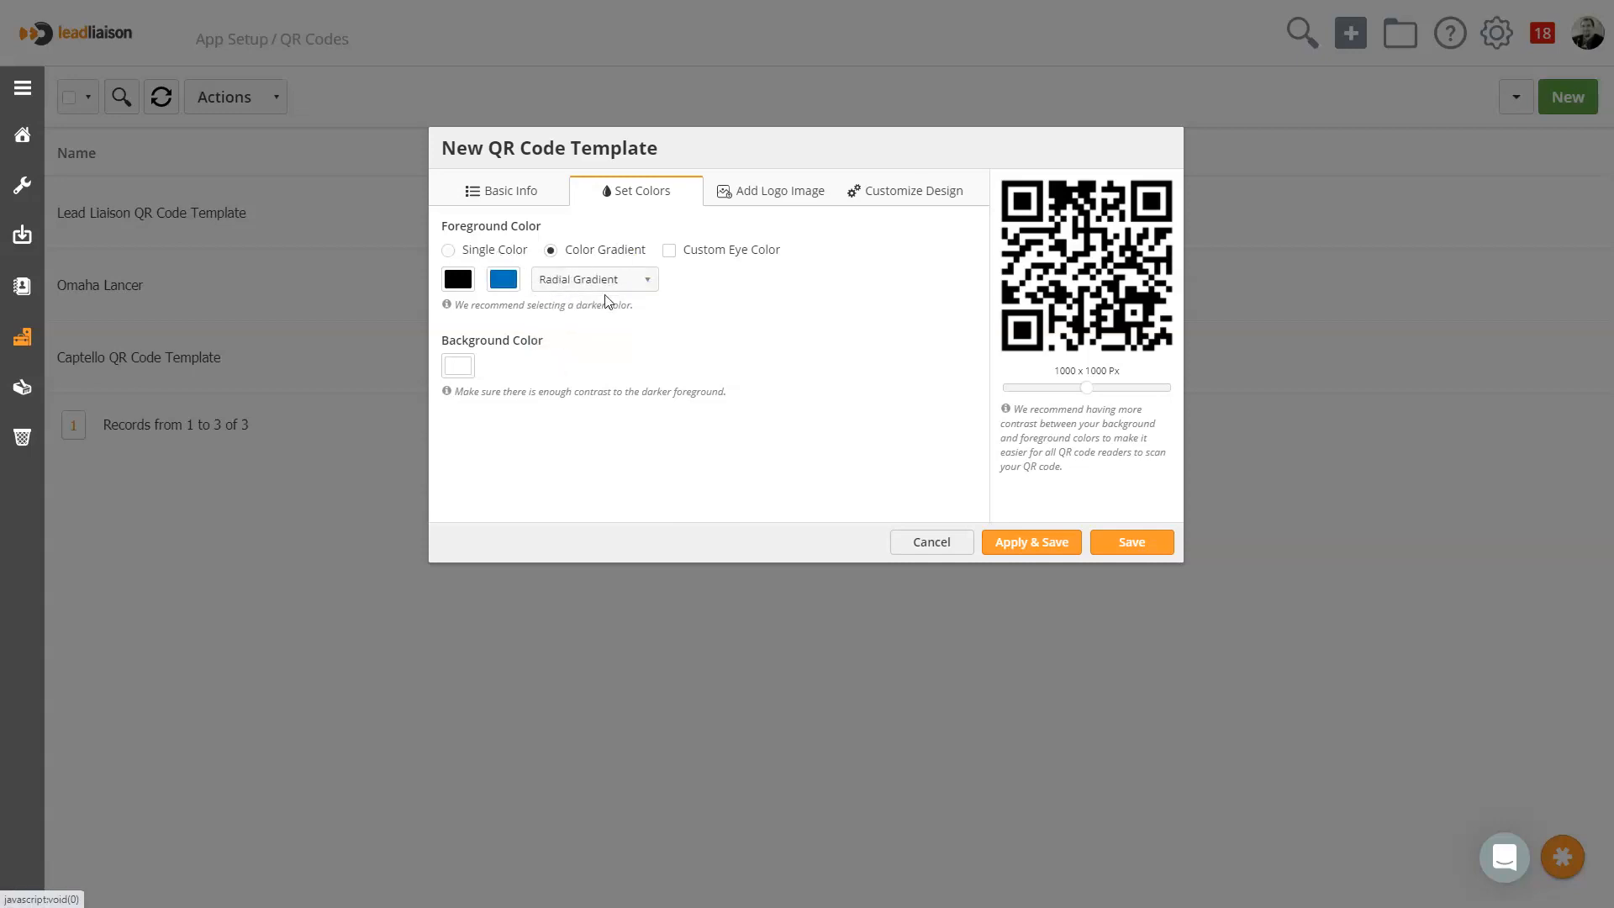
click(1015, 550)
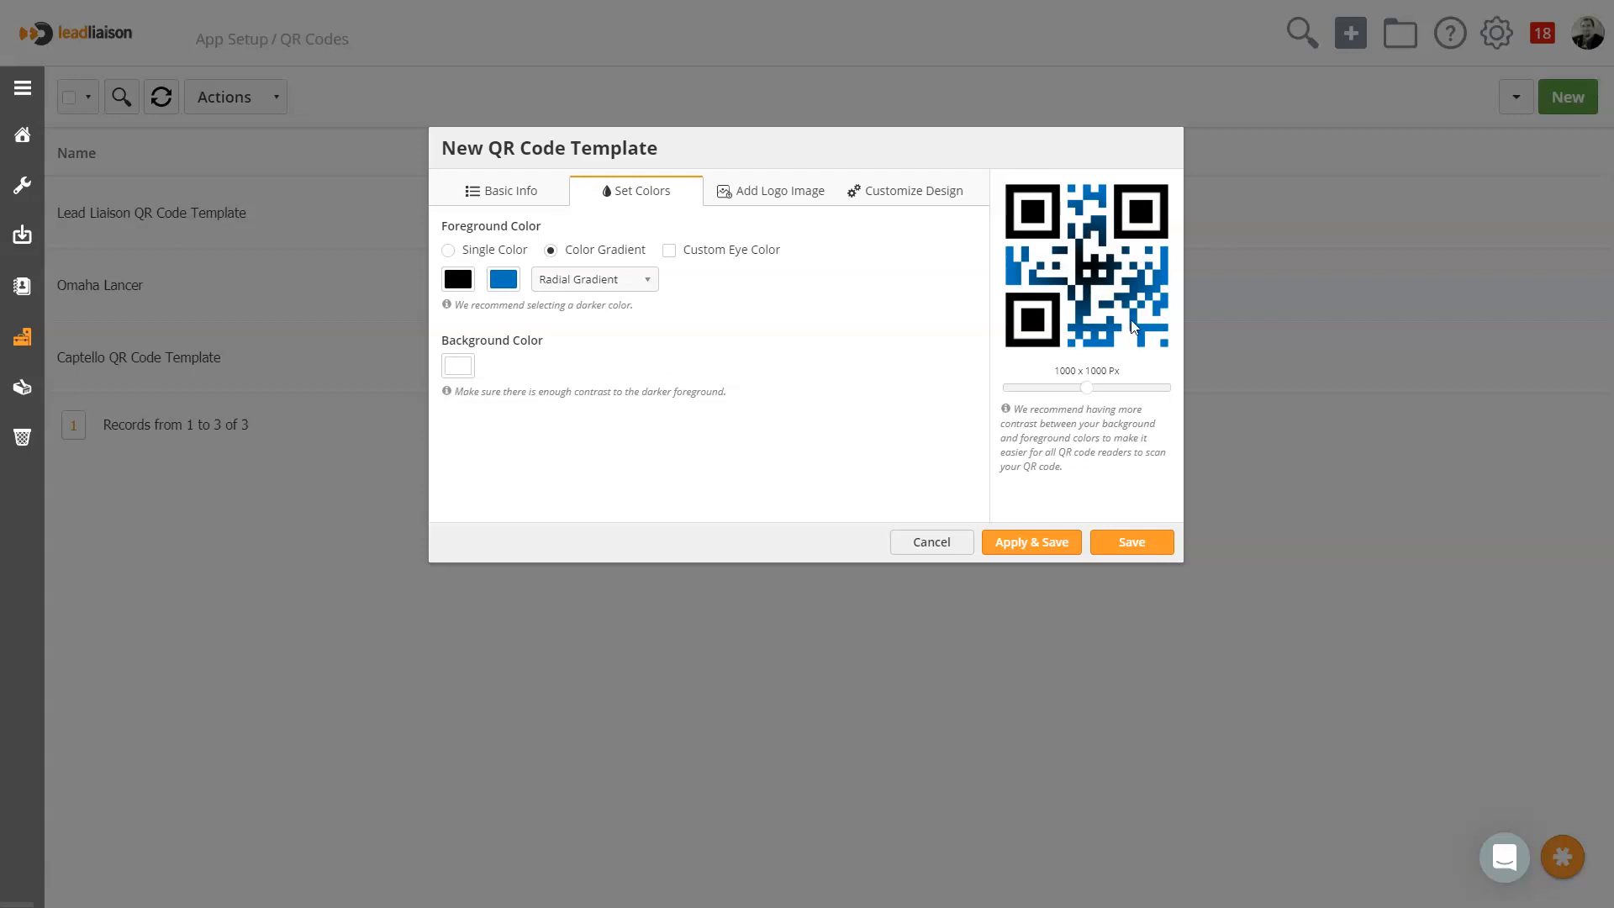
Copy the hex code of the foreground gradient's second color, leaving that color as it is
click(501, 286)
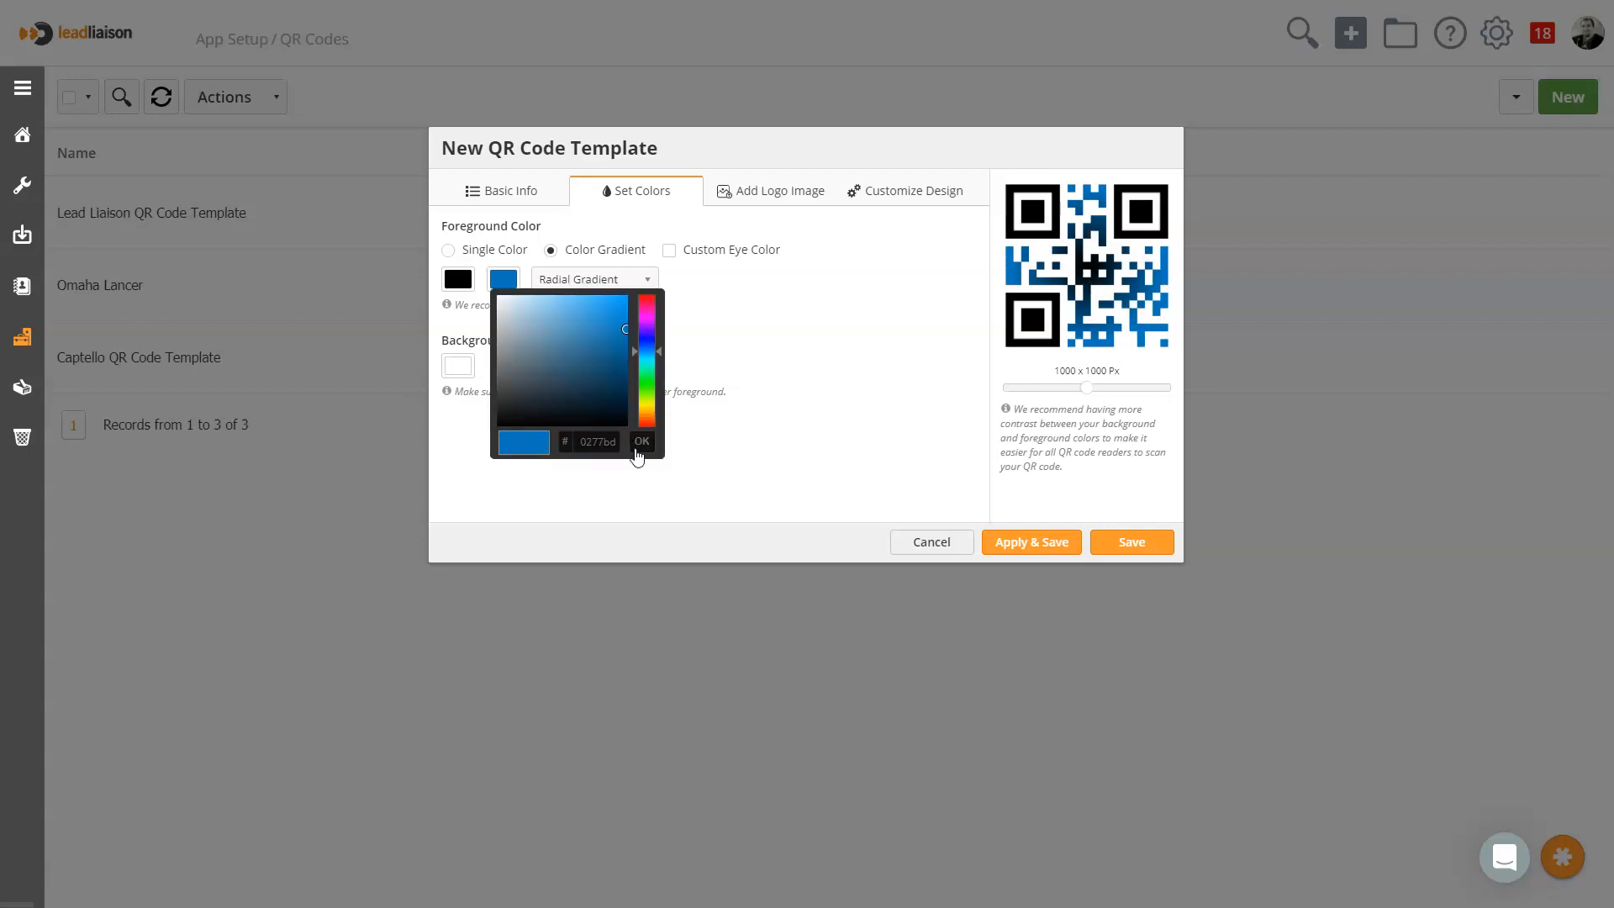
double_click(599, 440)
right_click(598, 440)
click(653, 499)
click(643, 441)
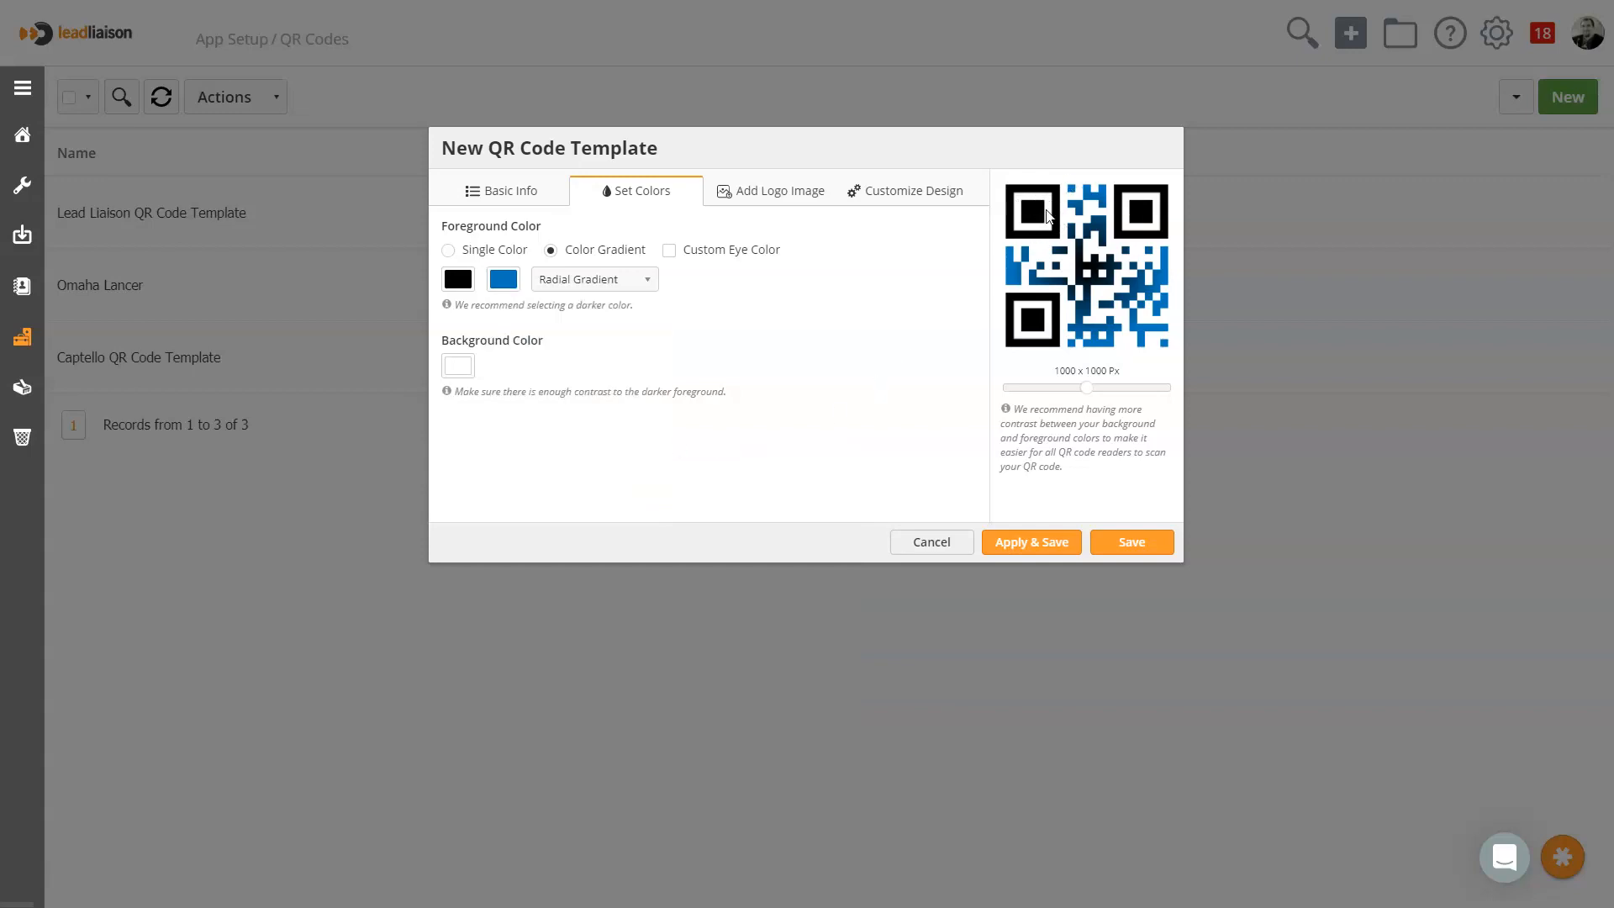
Enable a custom eye color, set the second eye color to 0277bd, and apply it to the preview
click(708, 252)
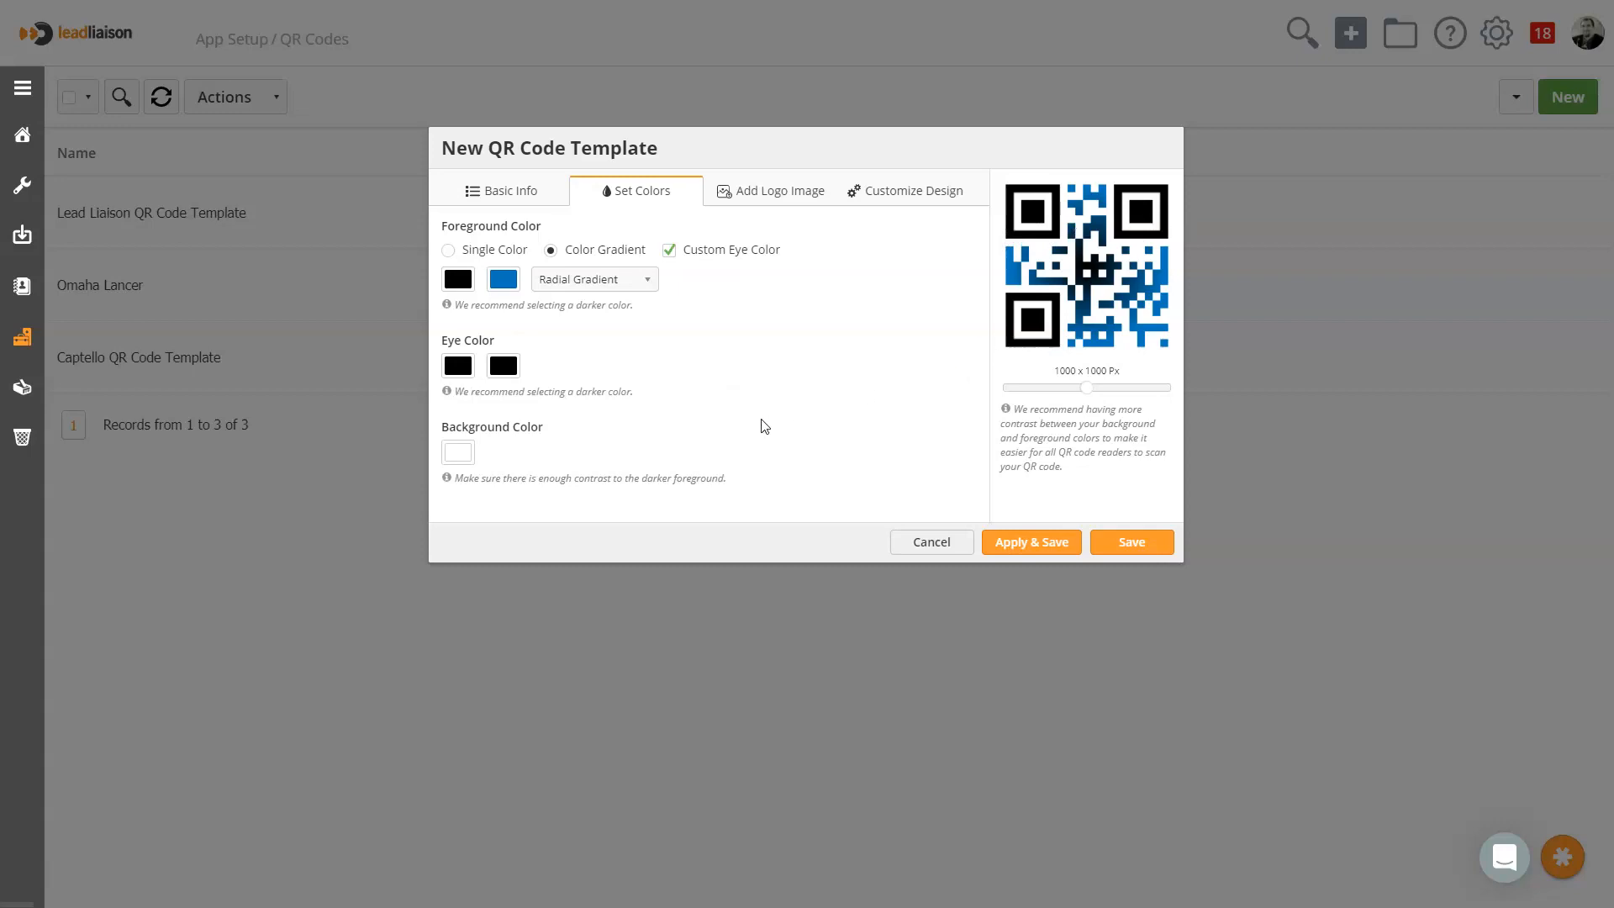
click(502, 366)
double_click(598, 528)
right_click(607, 532)
click(639, 607)
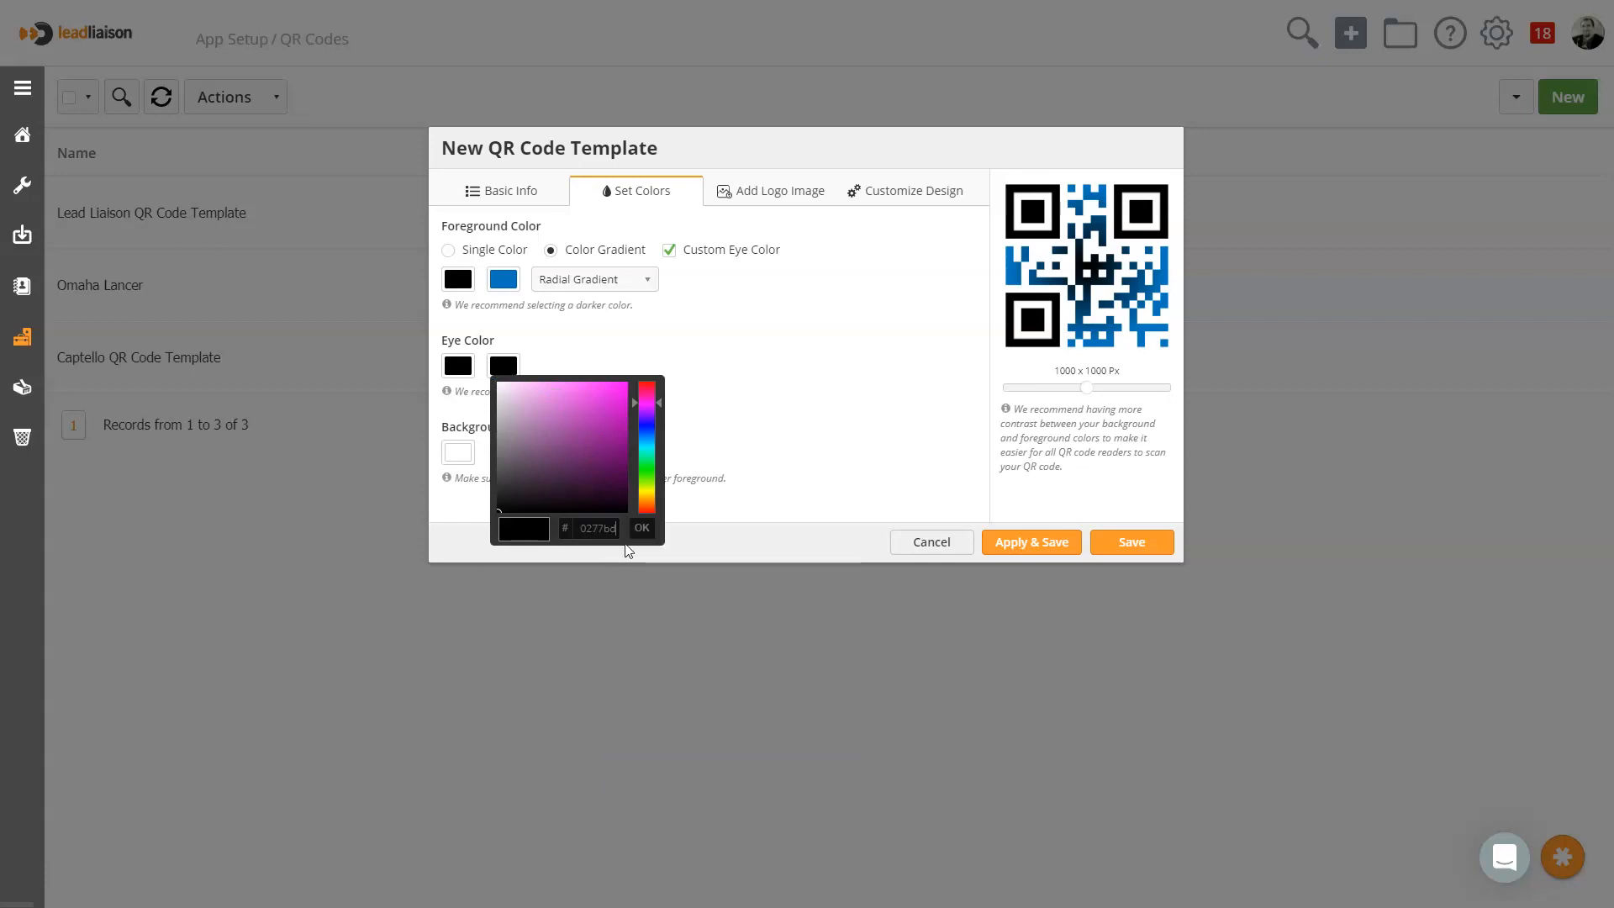
click(643, 531)
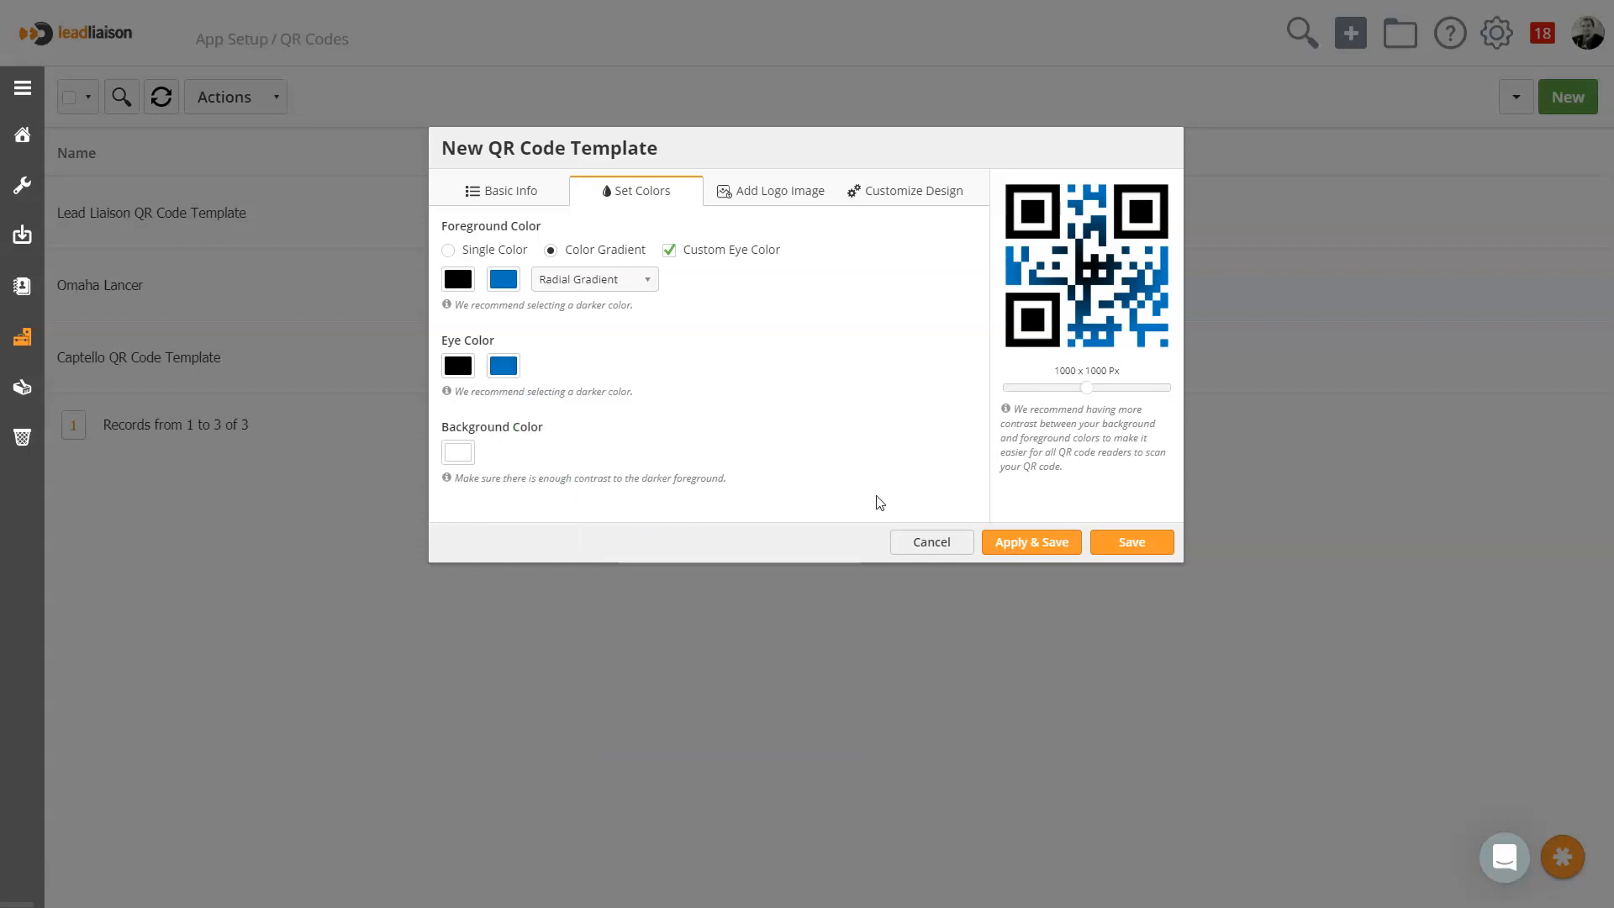
click(1017, 545)
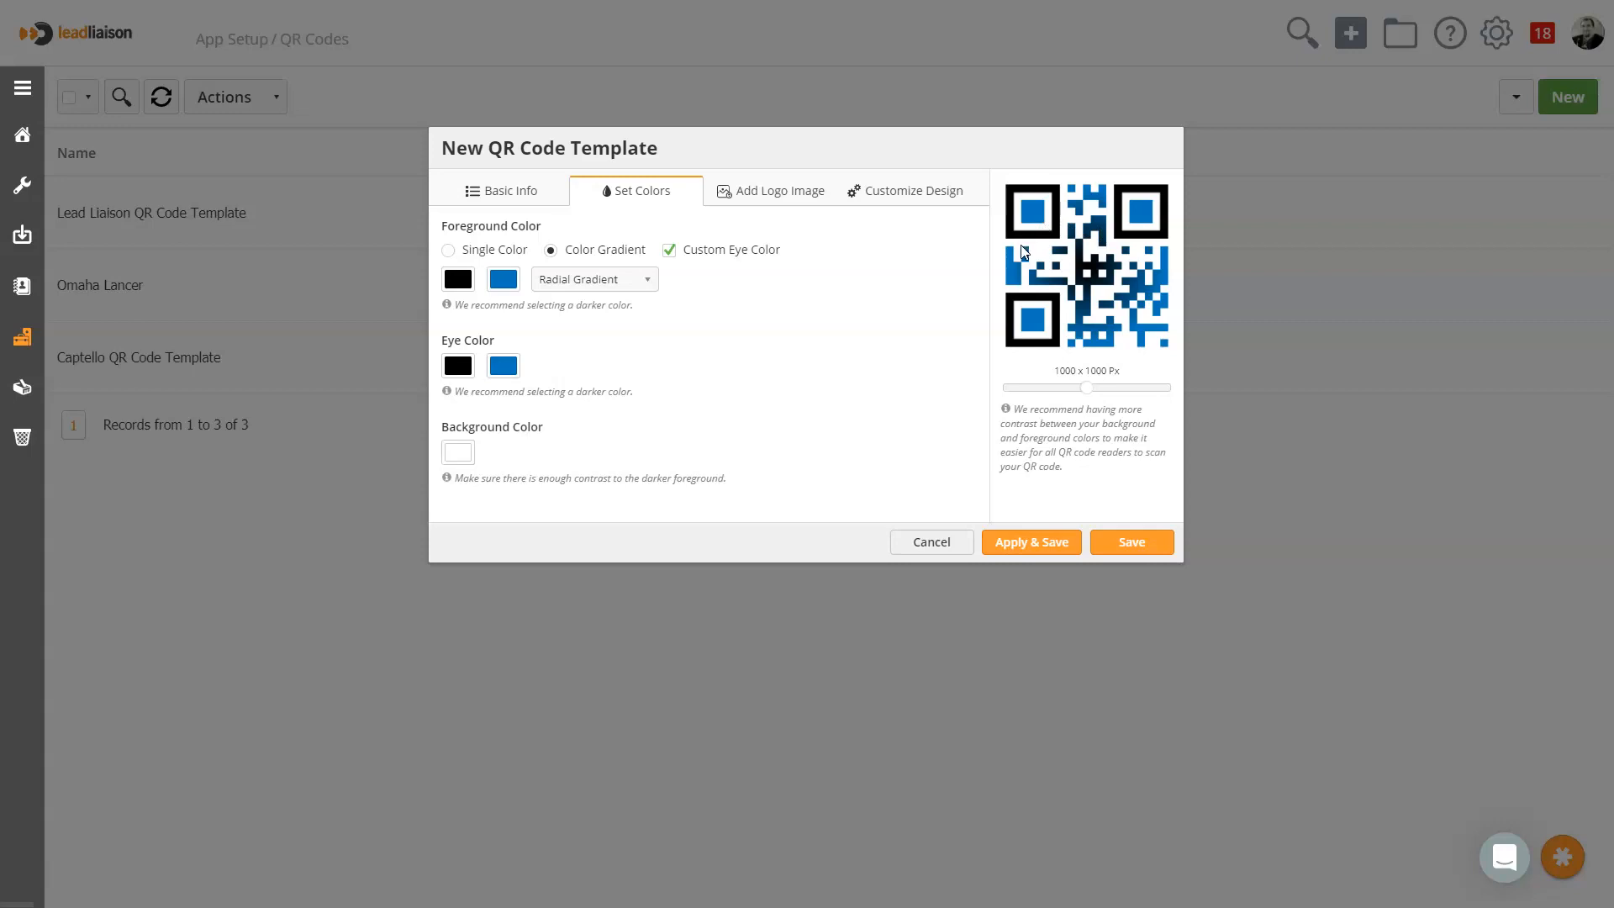
Add the Twitter logo to the QR code, remove the background behind the logo, and apply the changes
click(768, 188)
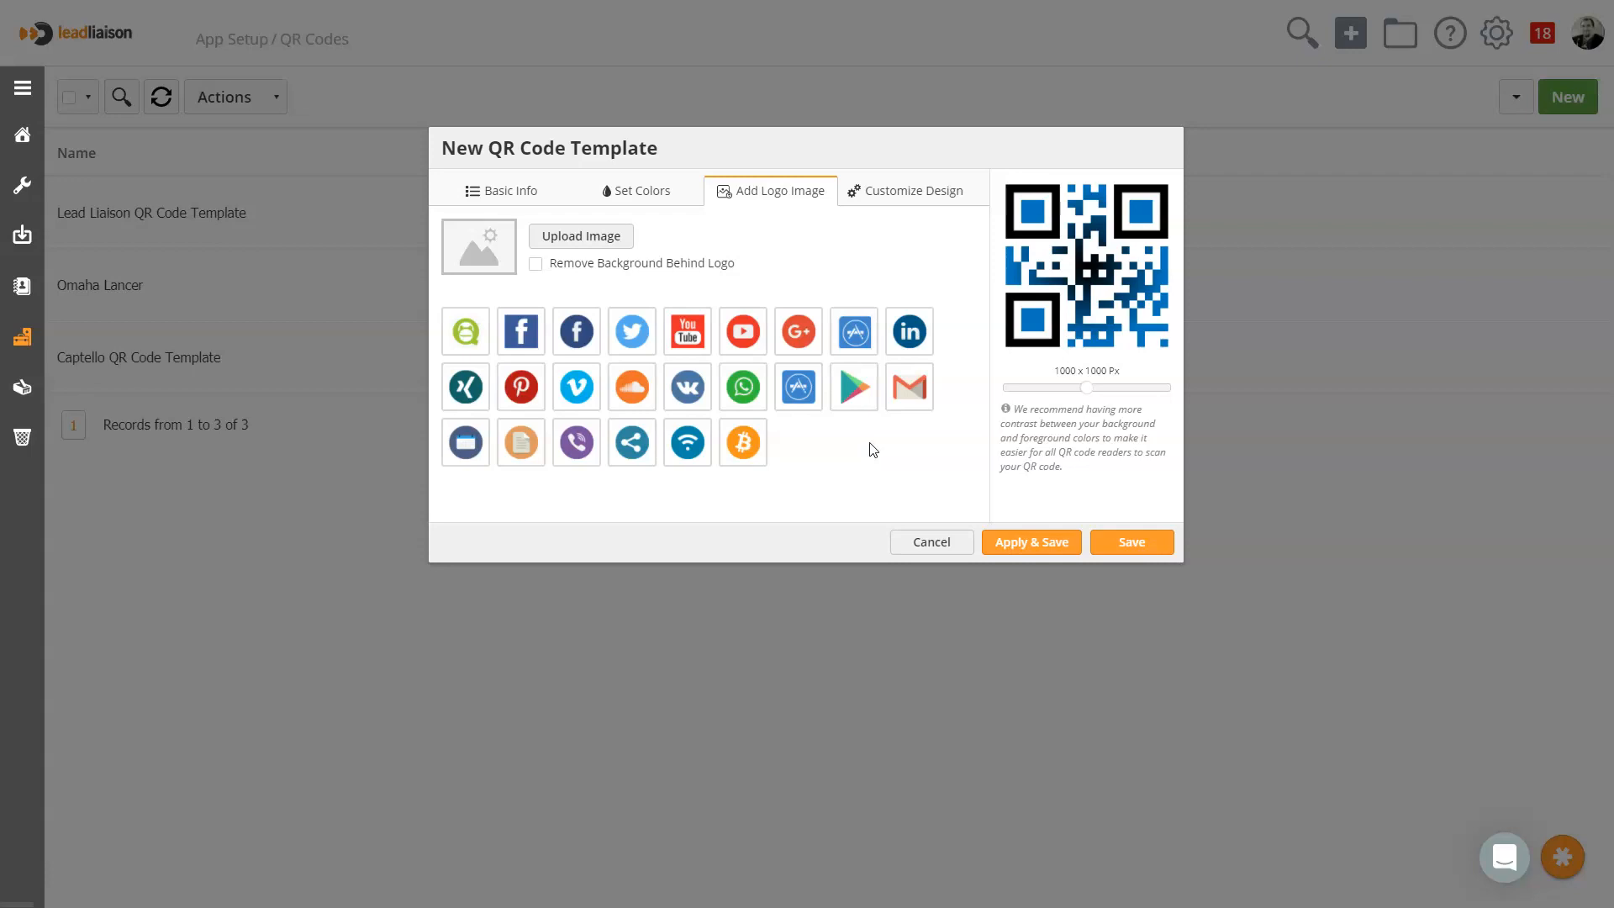
click(640, 340)
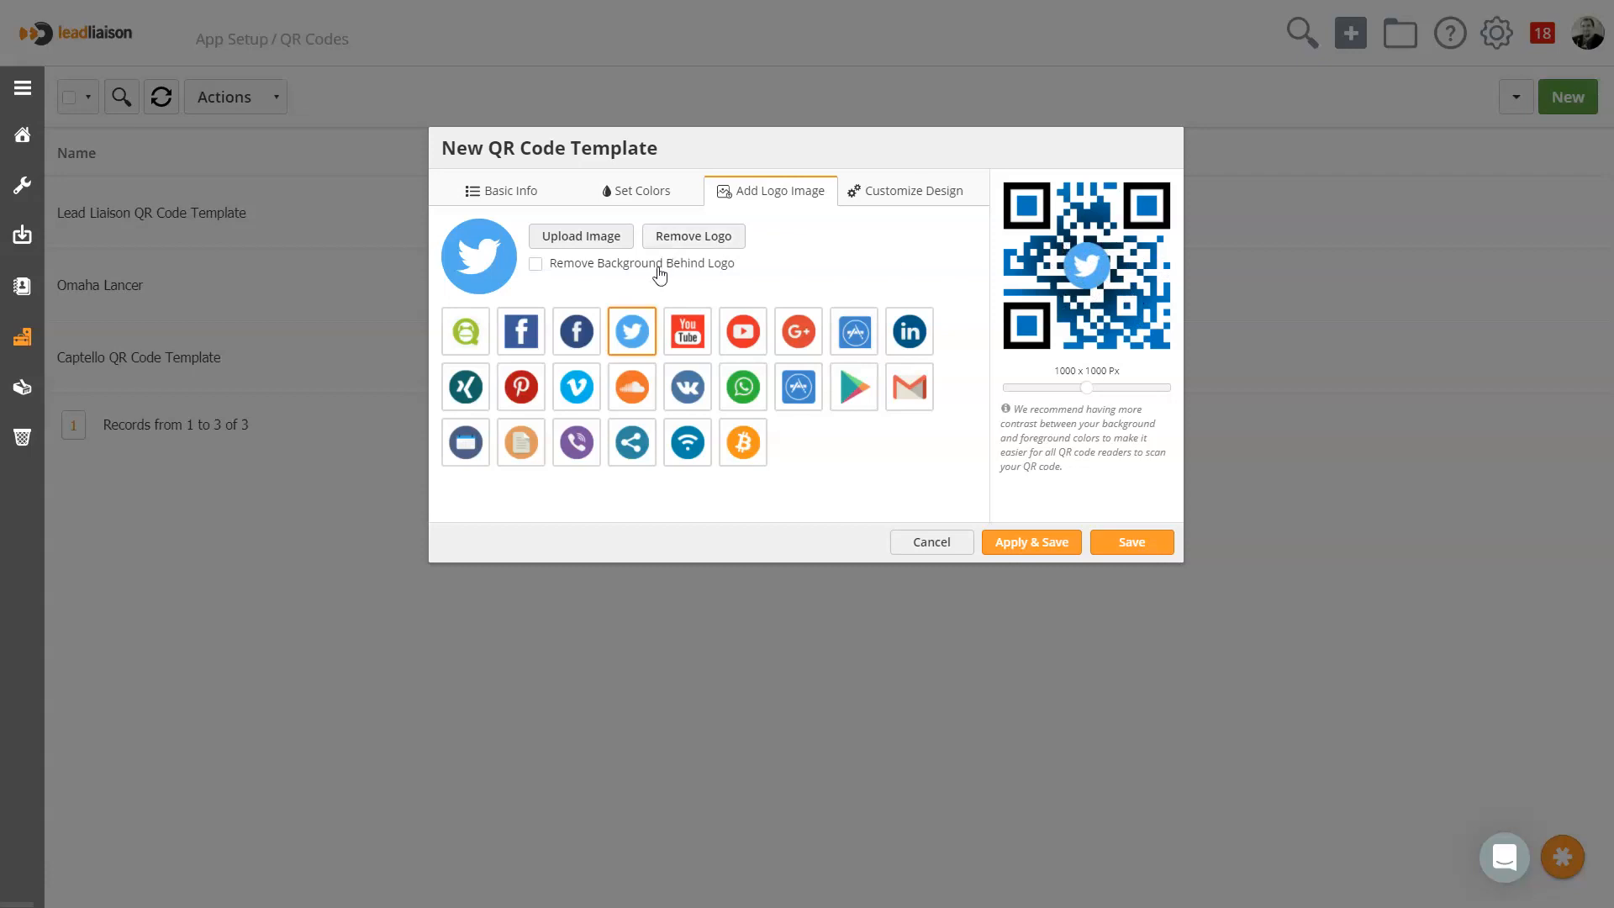
click(592, 267)
click(1045, 548)
Replace the template's logo with Captello-C.png from the media library's Captello folder and apply it
click(560, 239)
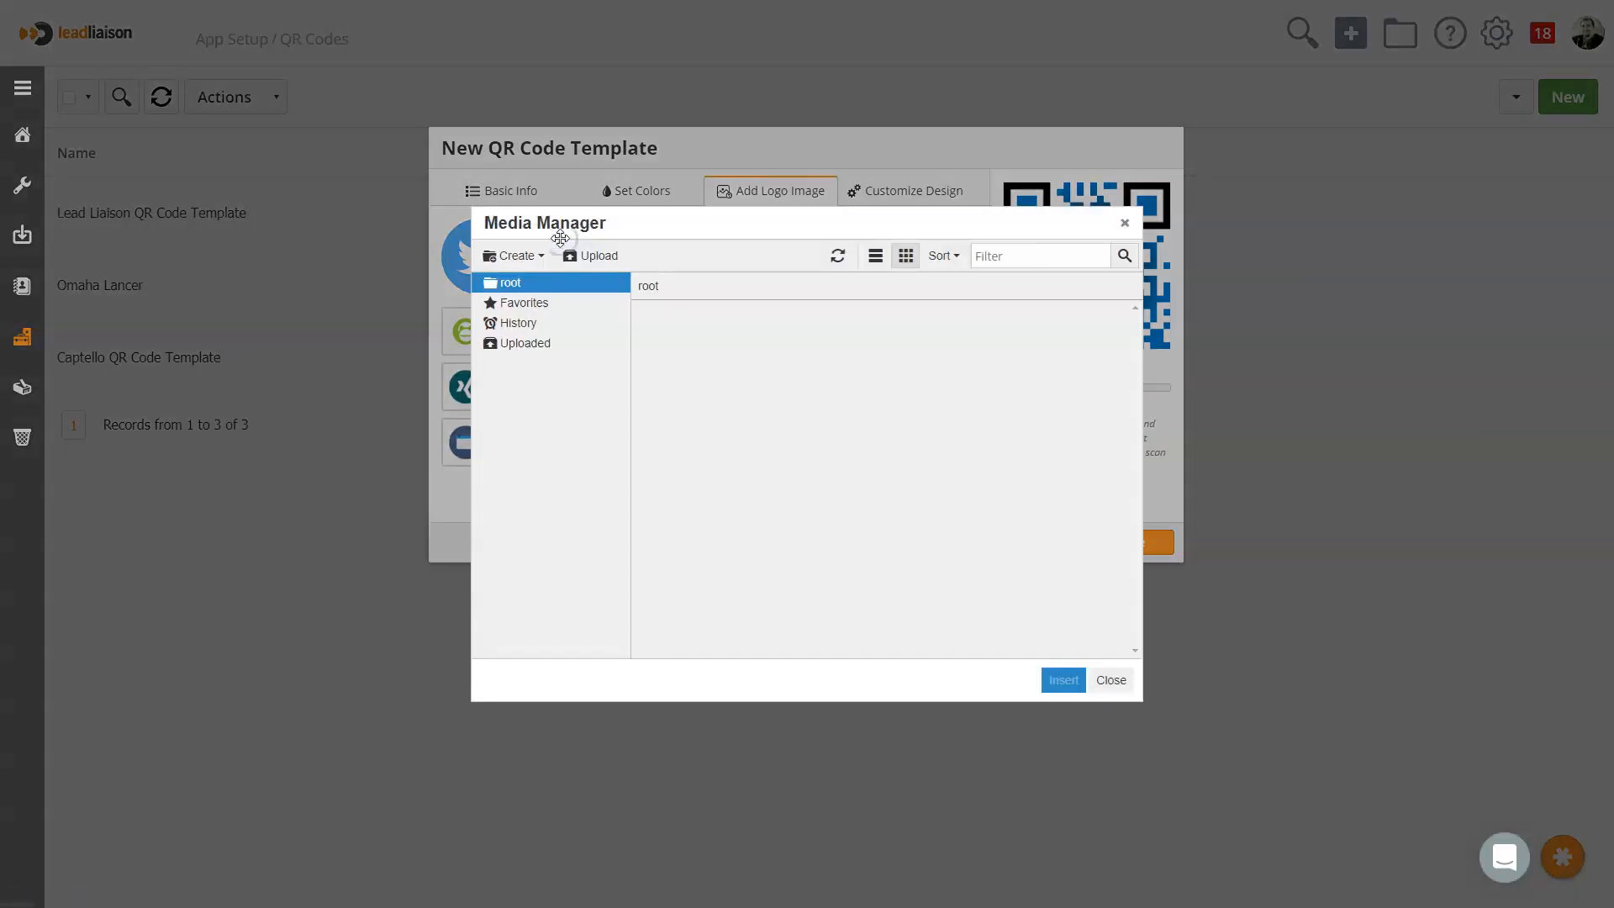
double_click(955, 345)
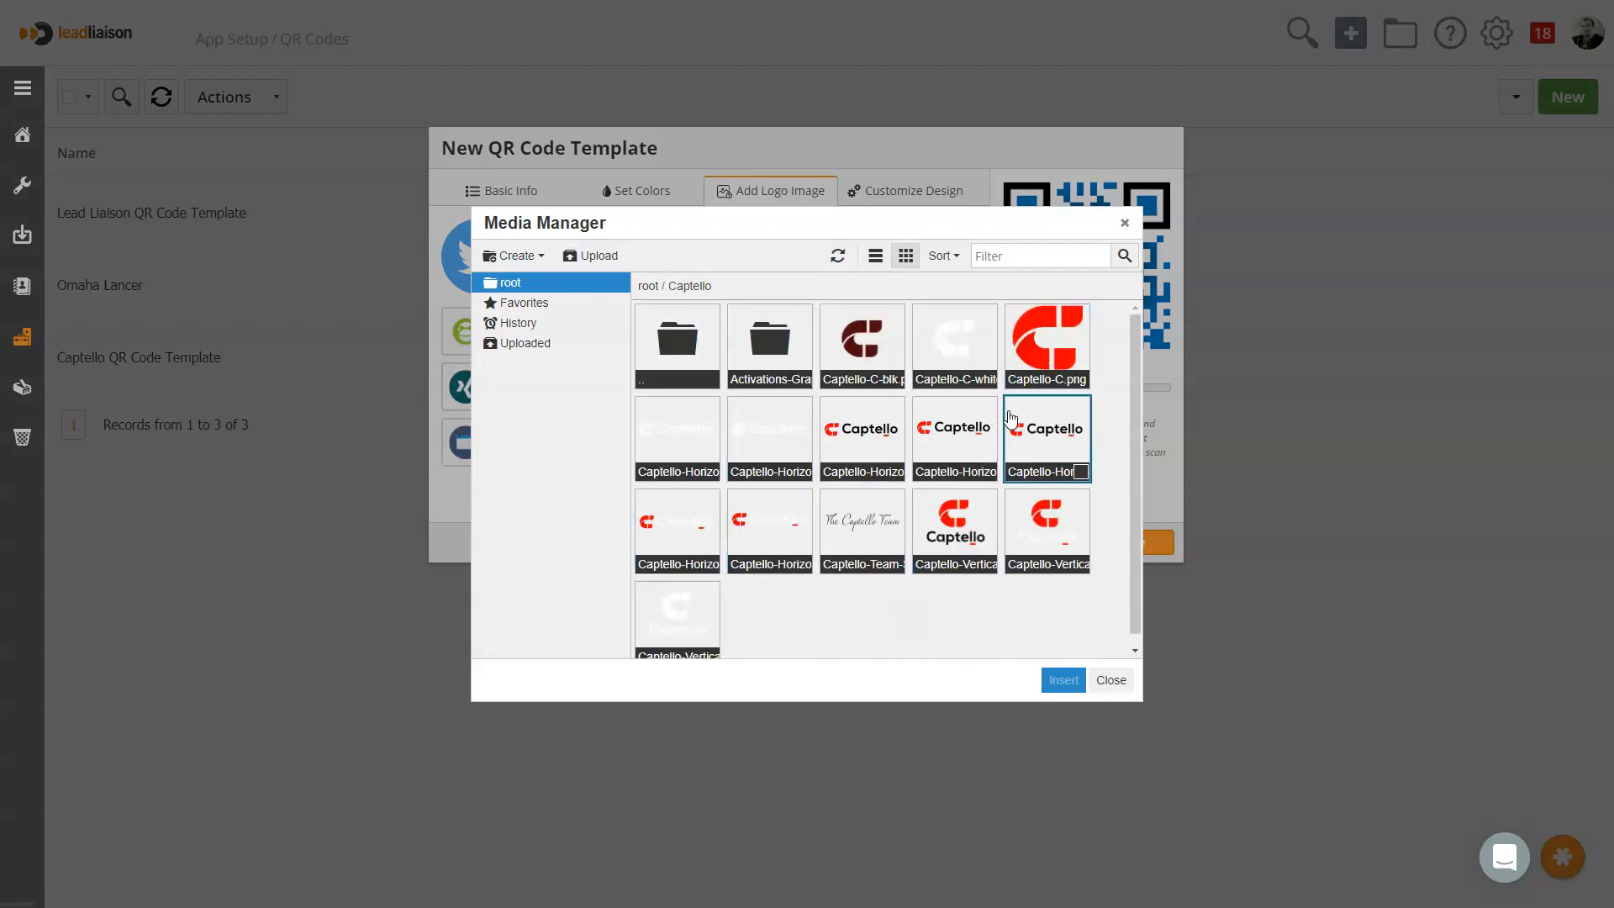
double_click(1039, 357)
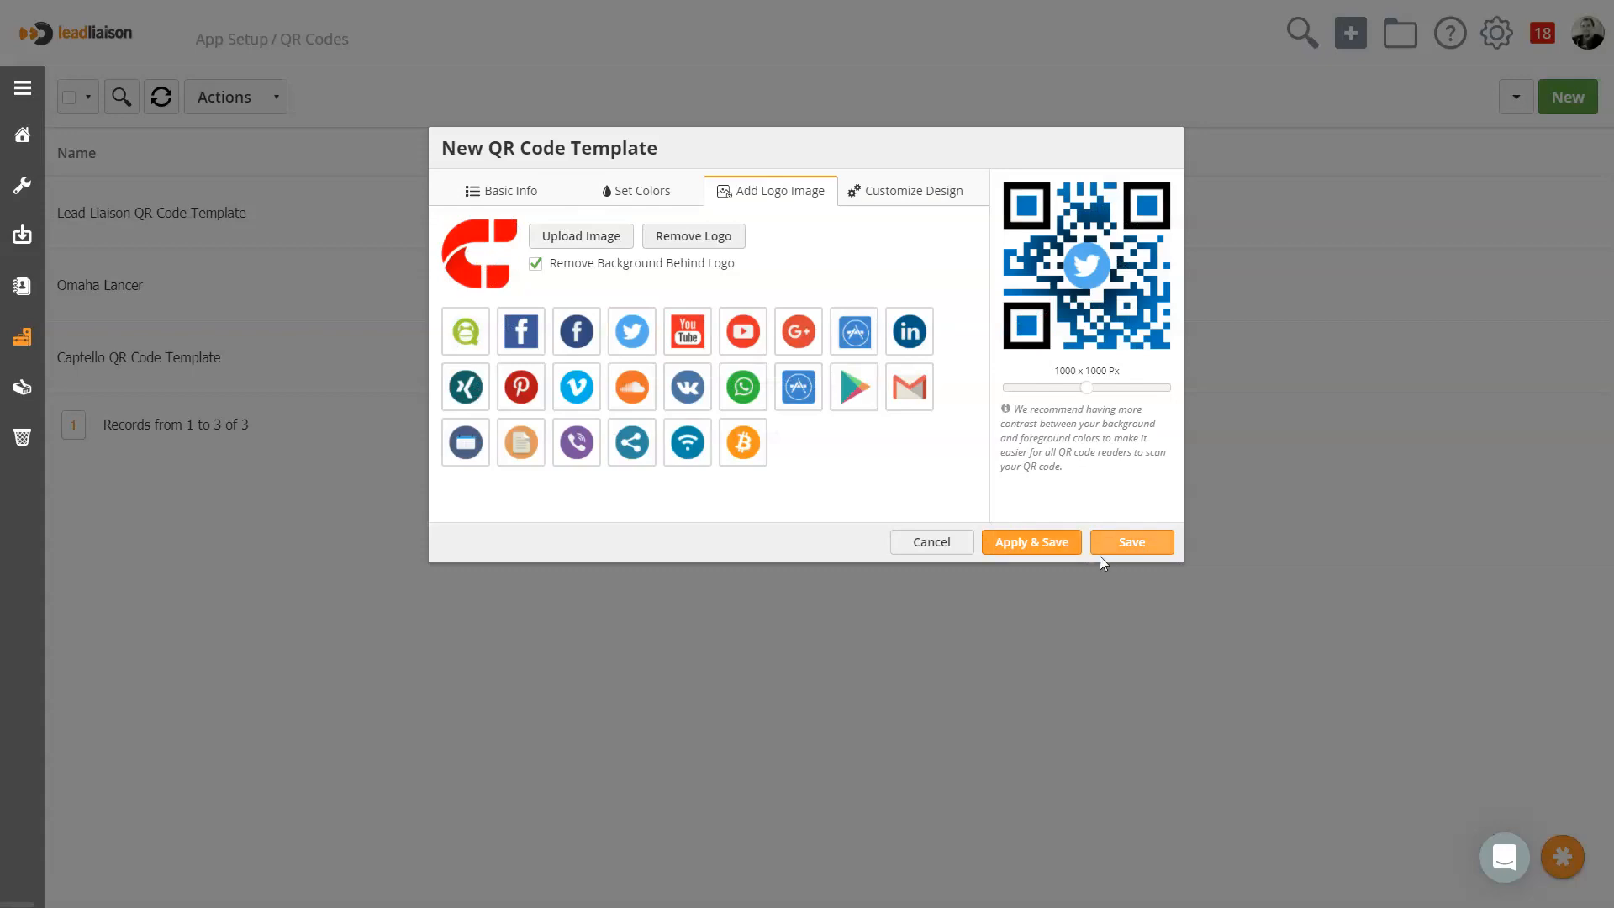
click(1060, 548)
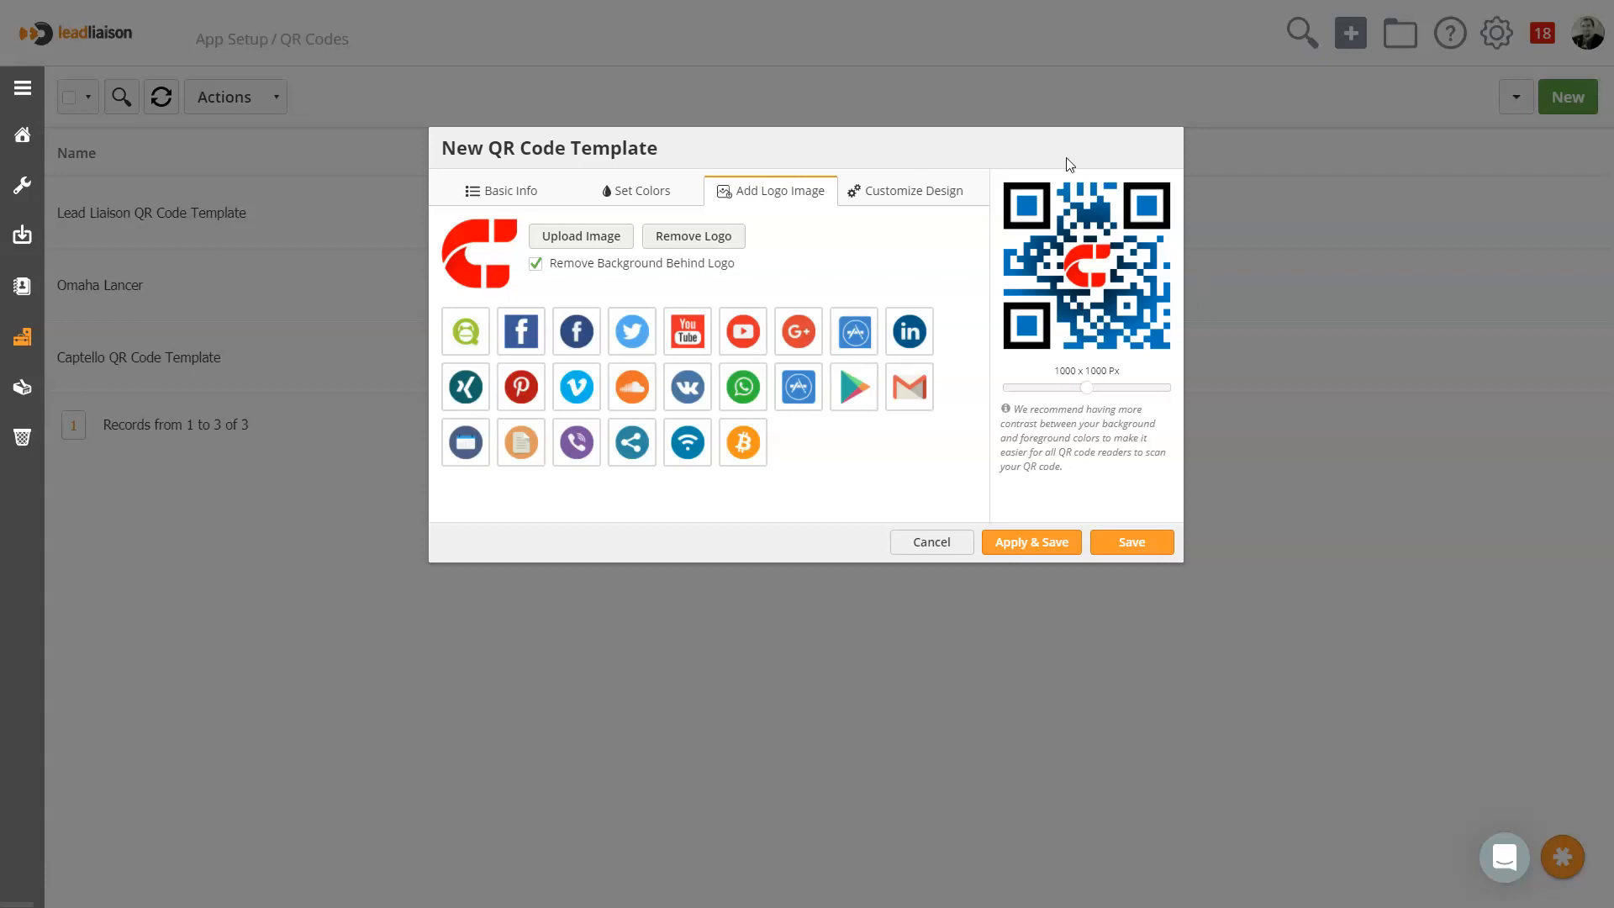
Apply the vertical-bar body shape, the sixth eye frame shape (rounded with one square corner) and the scalloped ninth eye ball shape
click(905, 210)
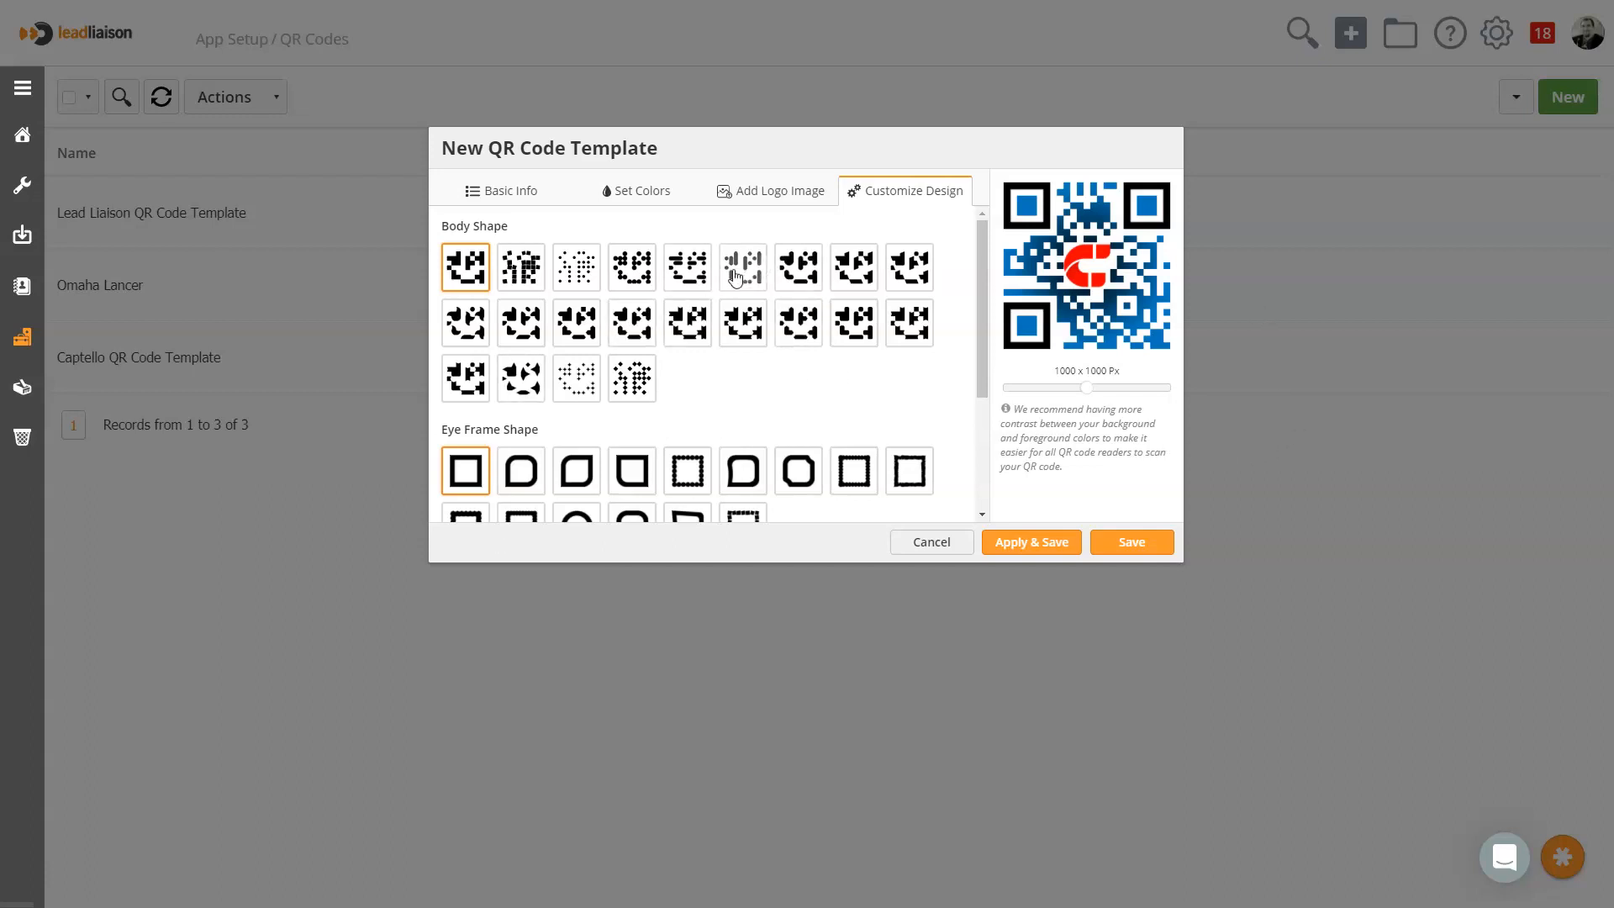
scroll(807, 407, down, 2)
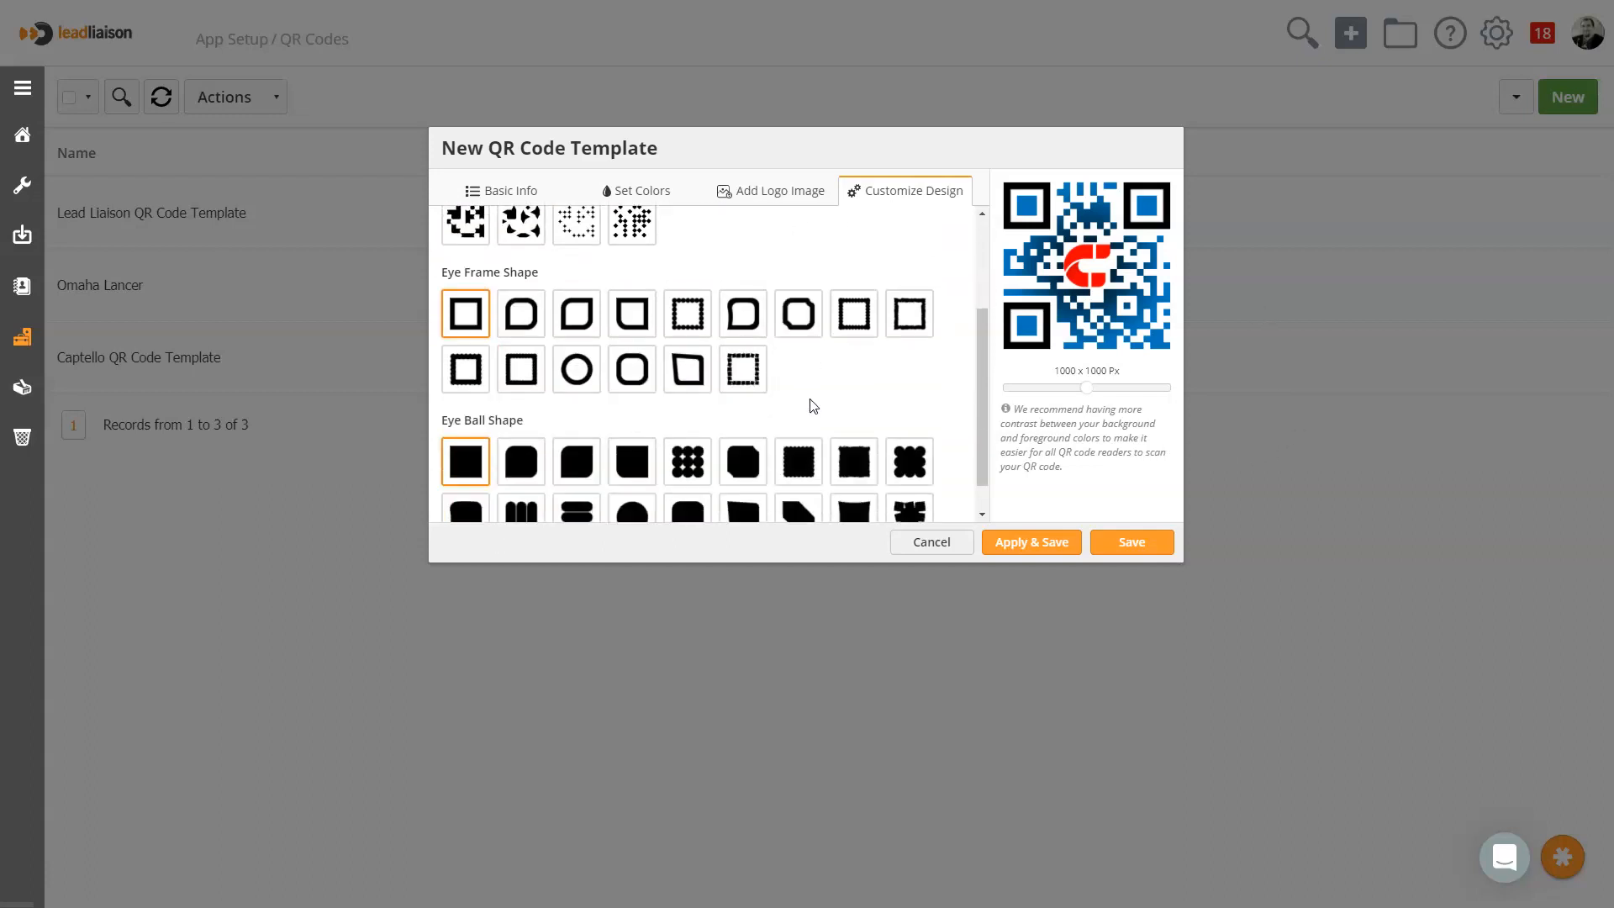
click(745, 303)
scroll(800, 349, down, 1)
click(930, 435)
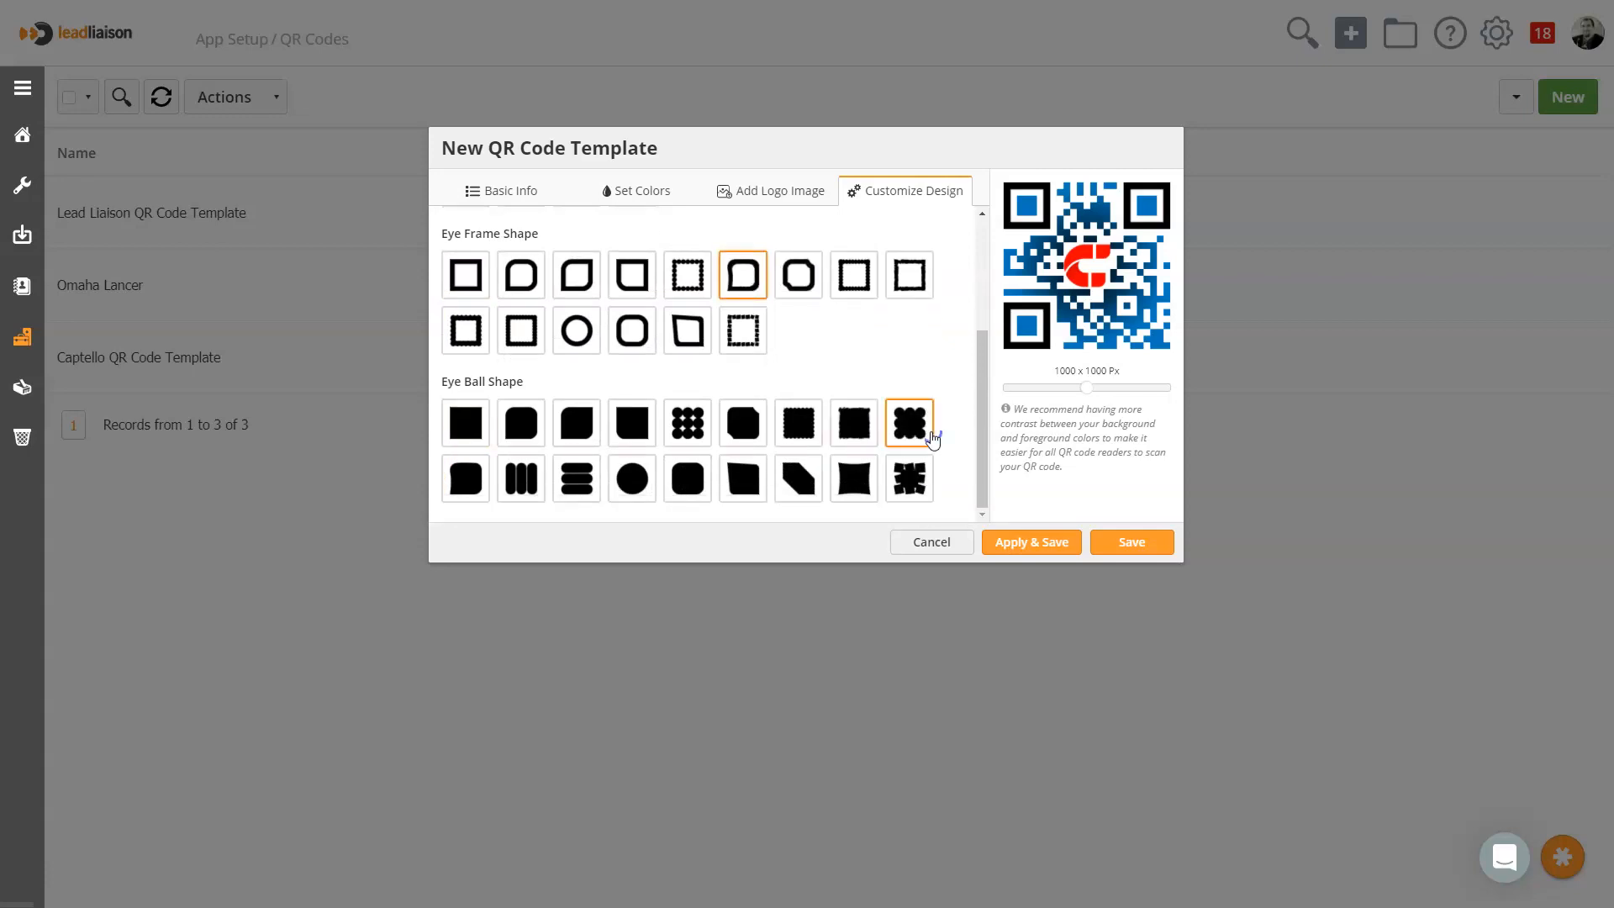
click(1022, 544)
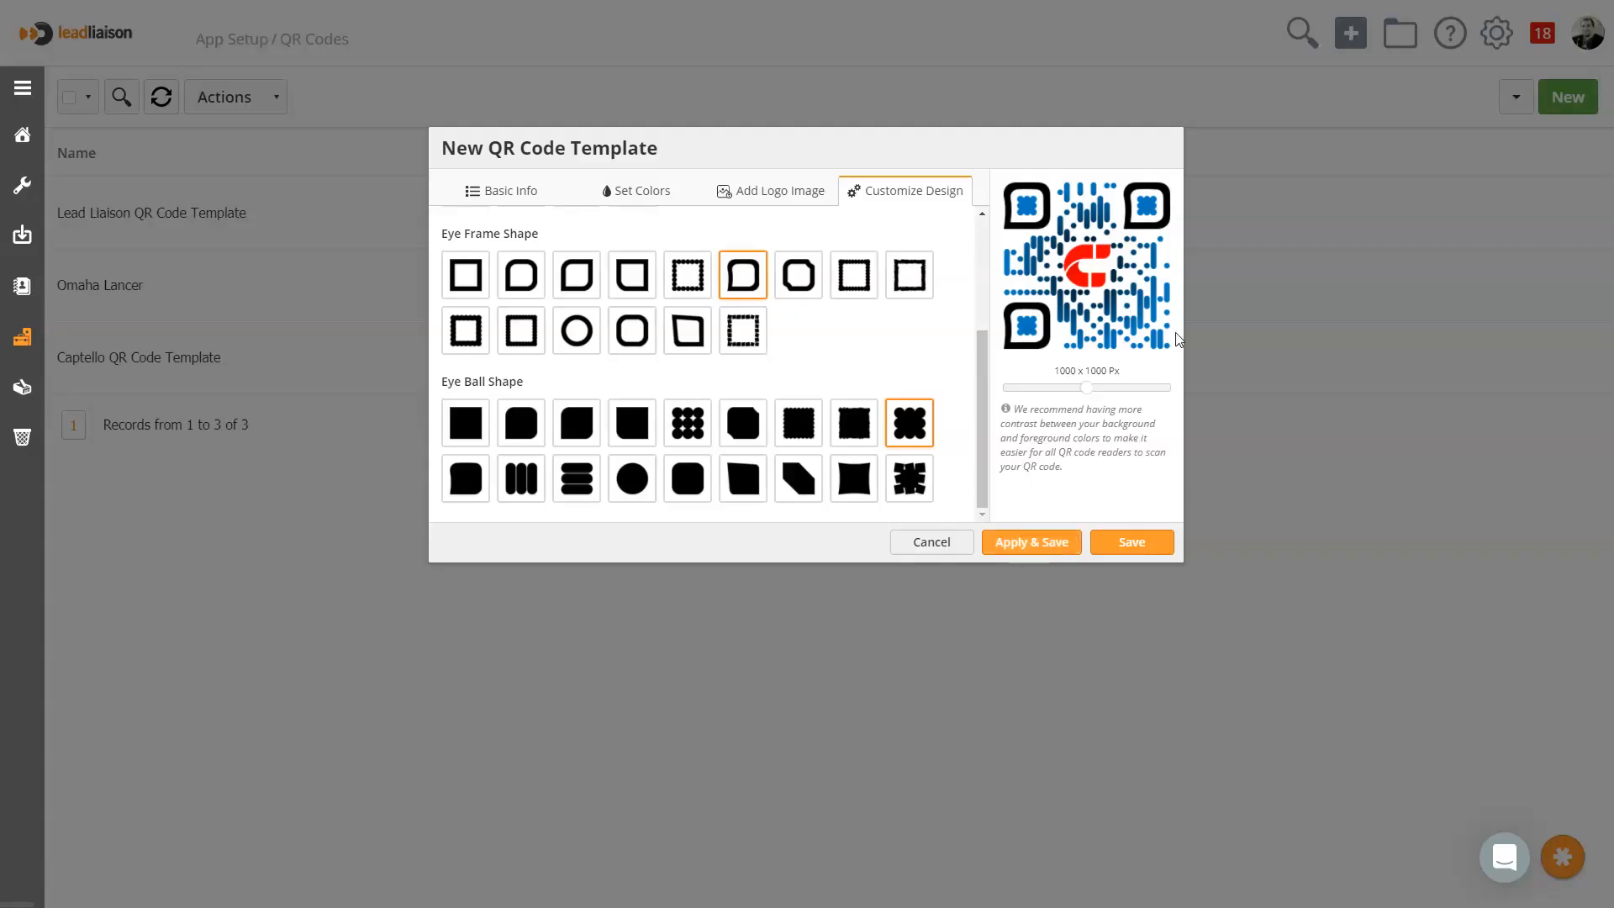
Try alternative body shapes, settle on the second shape in the third row, and save the QR code template
scroll(740, 337, up, 3)
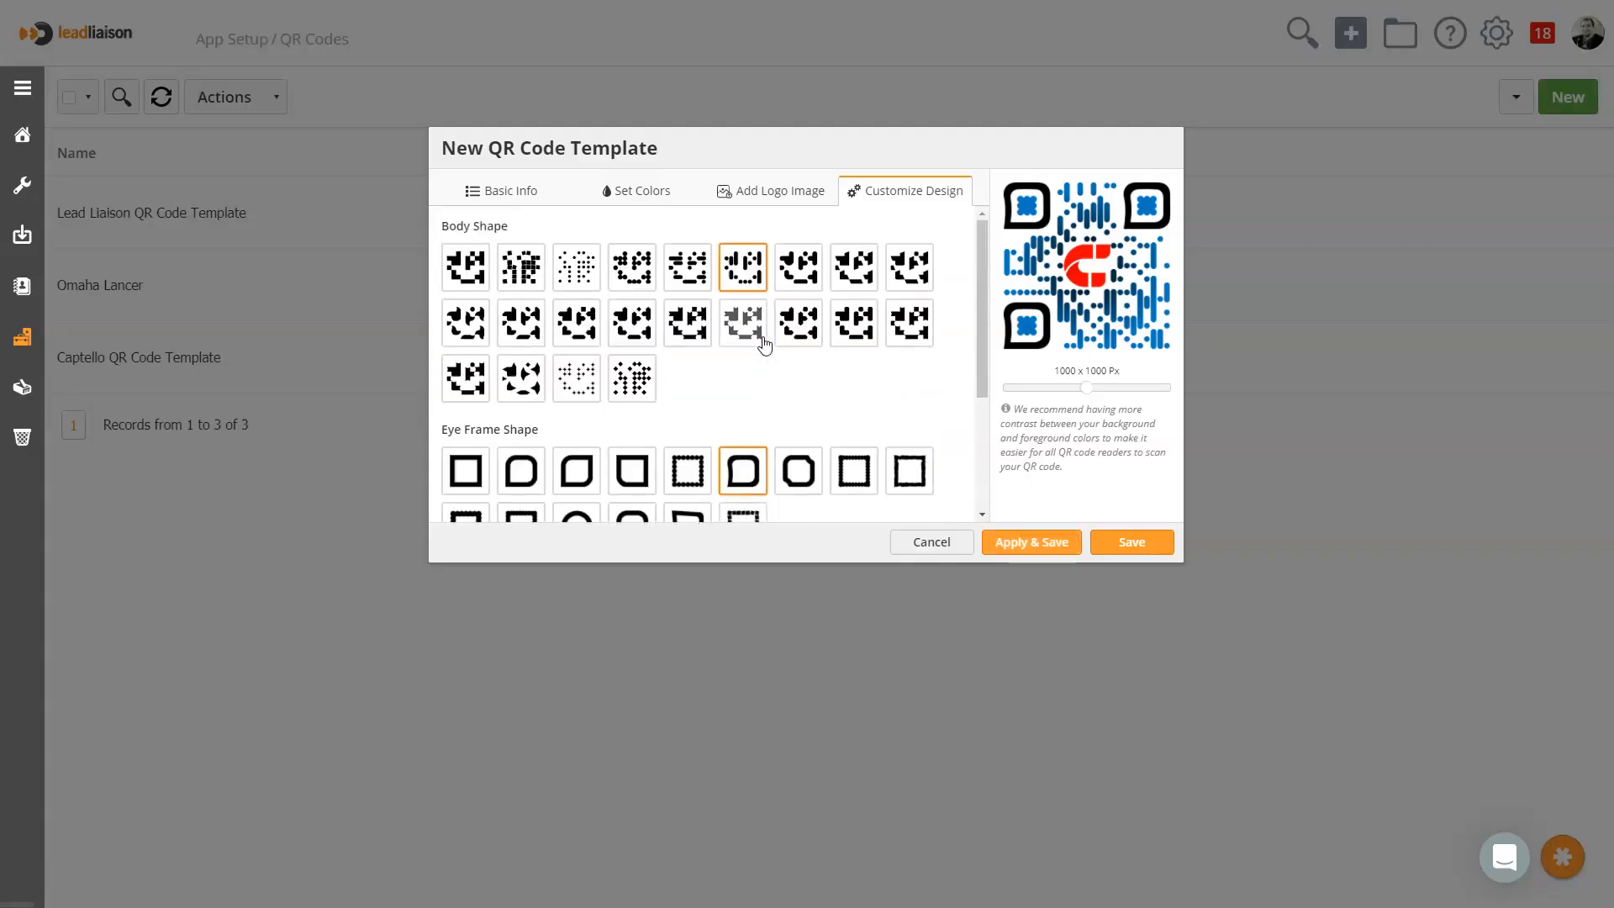
click(929, 339)
click(1019, 547)
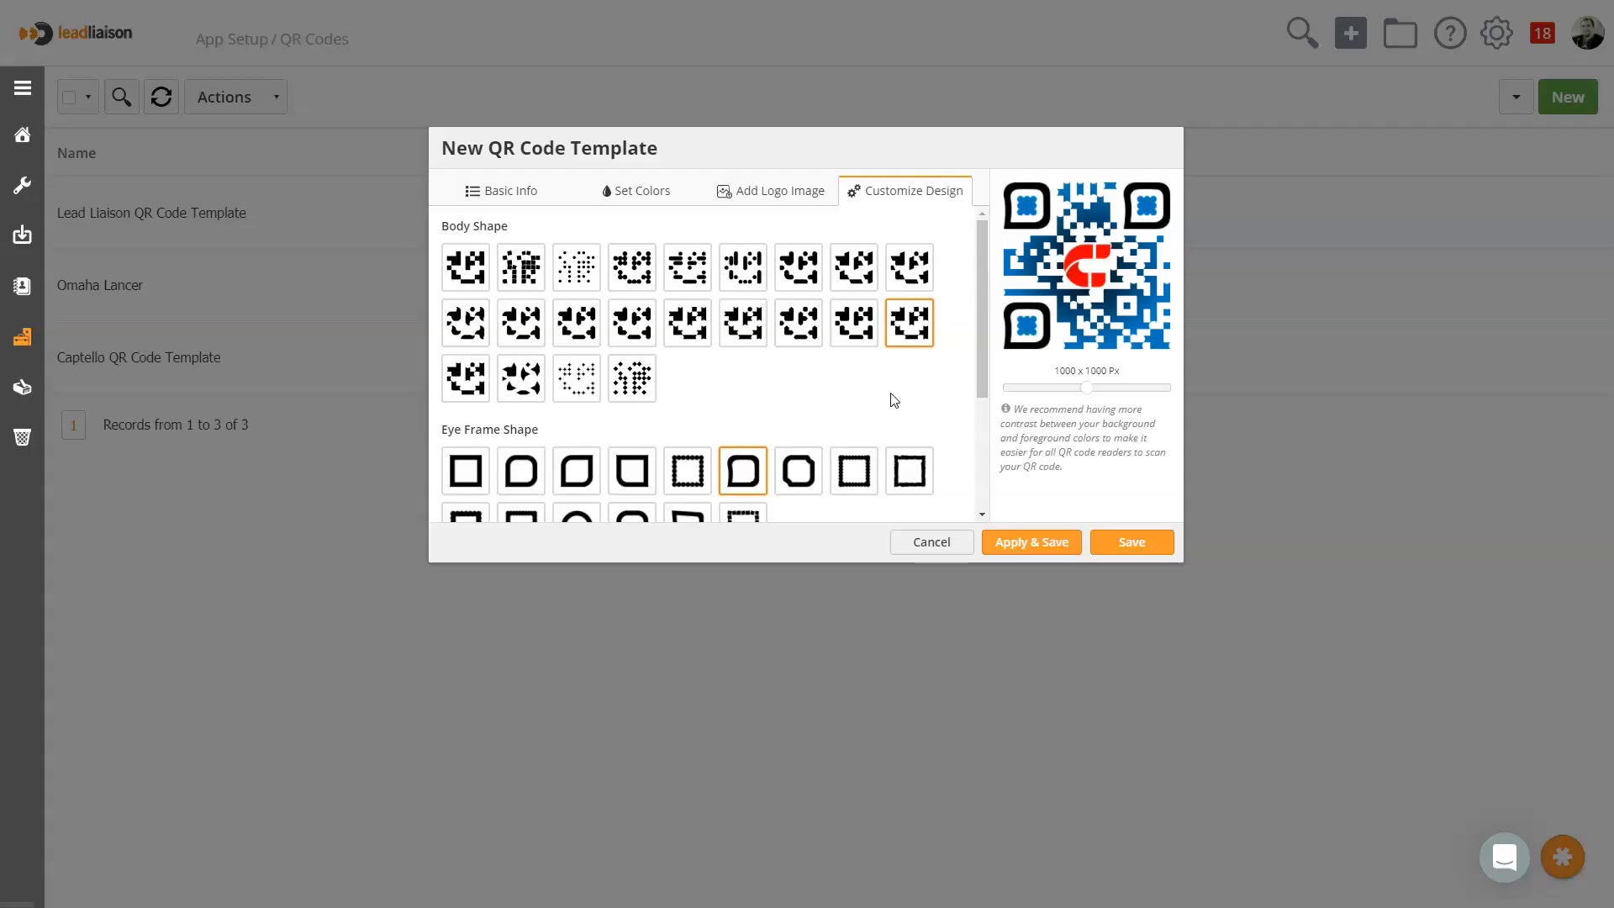
click(468, 346)
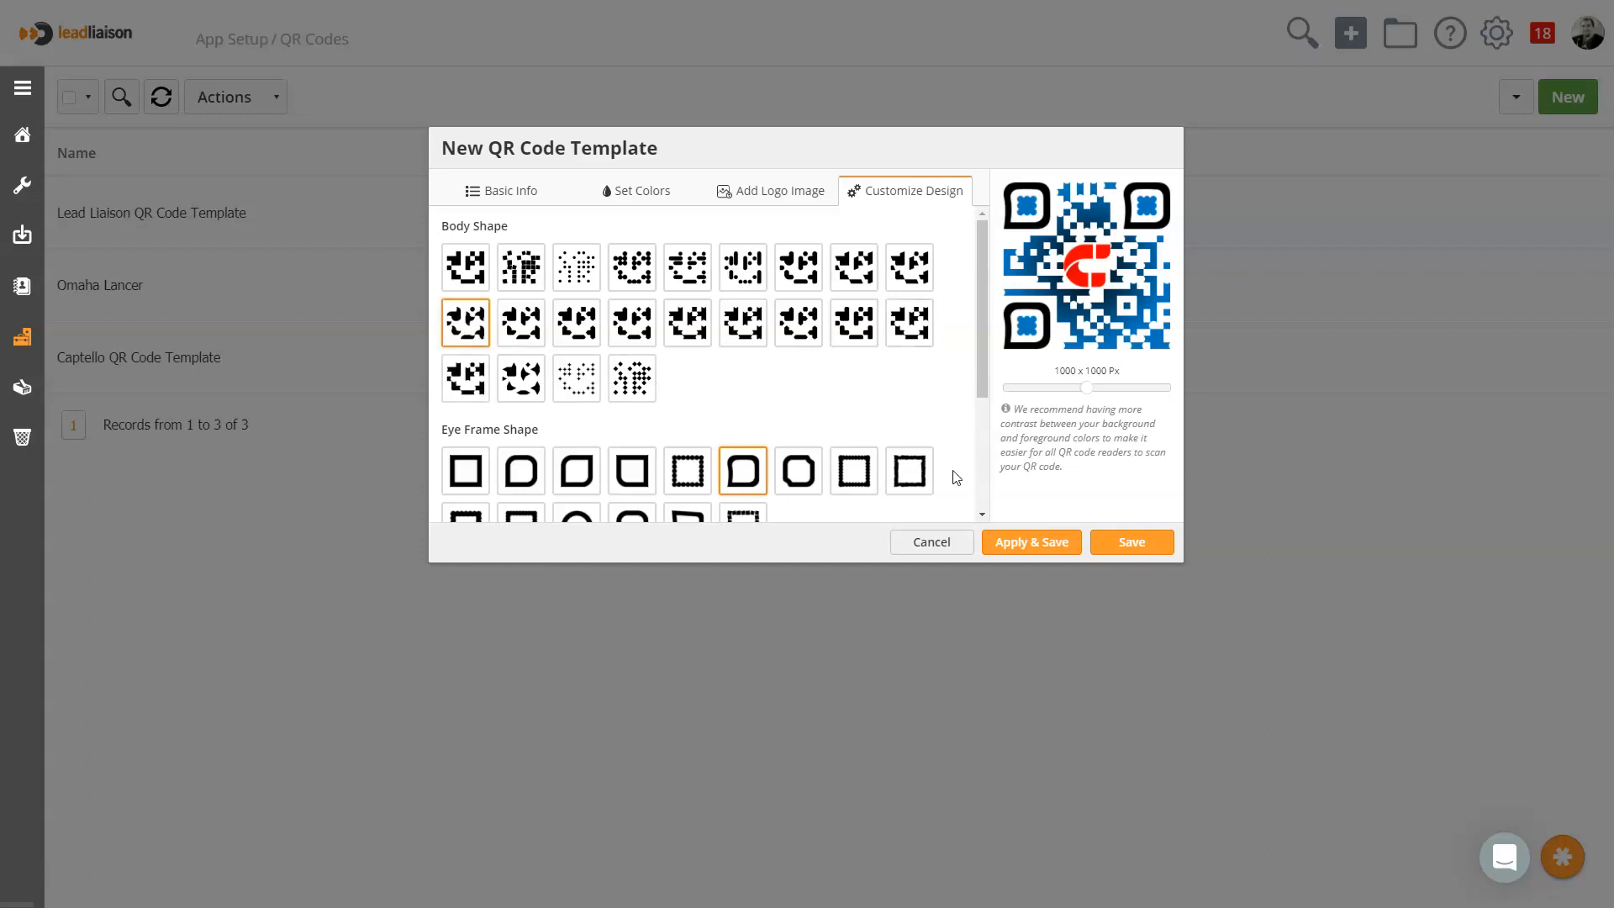
click(522, 382)
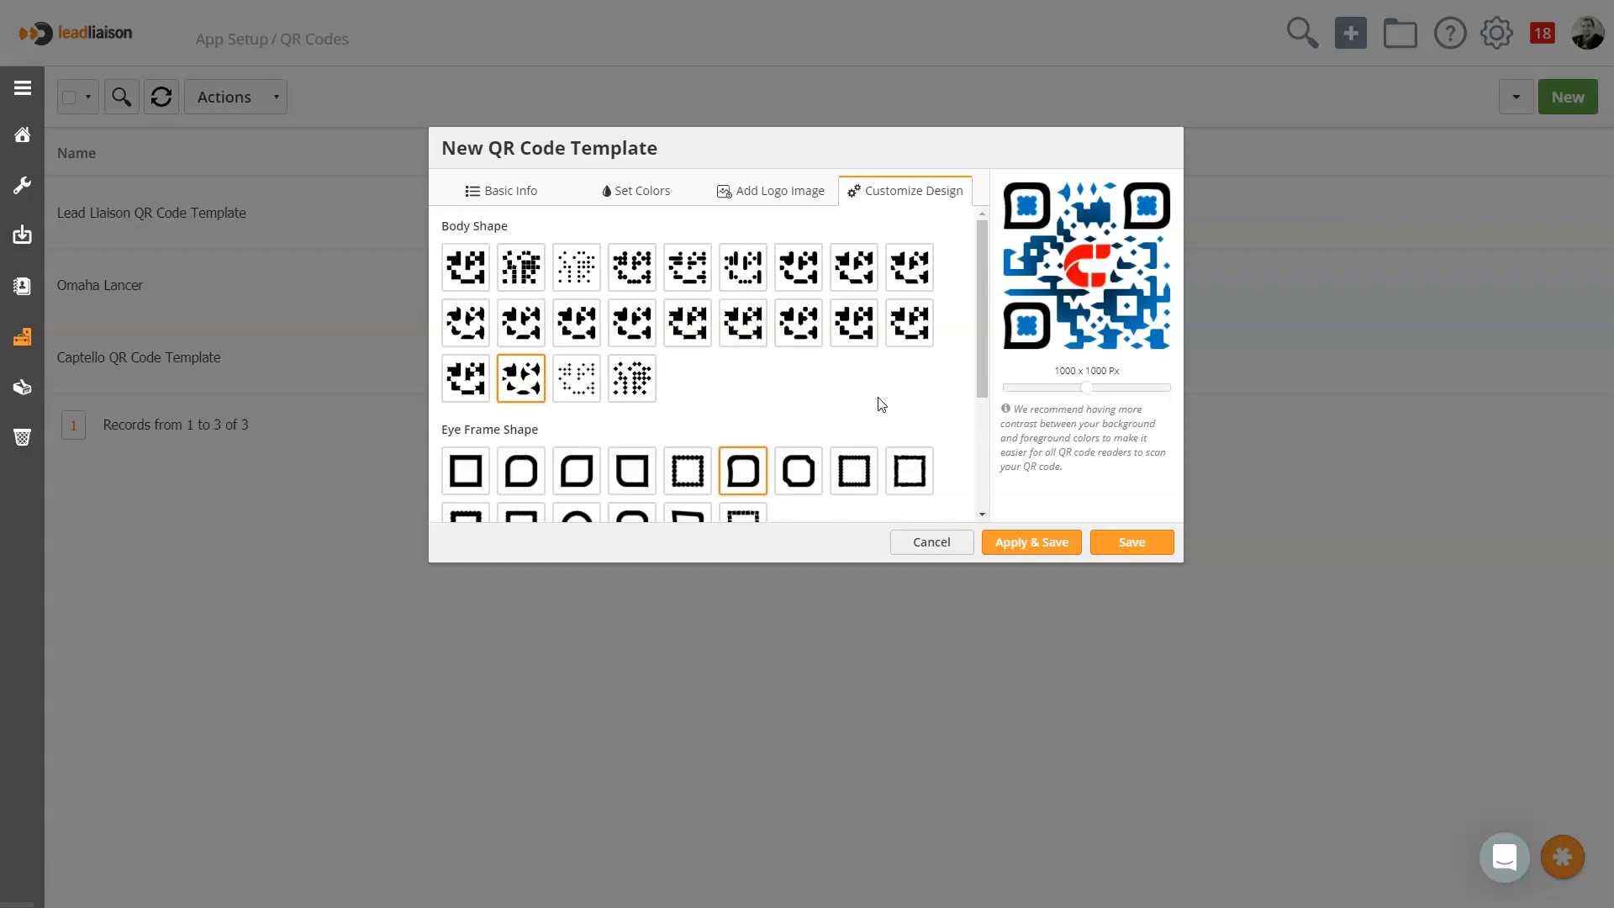
click(1145, 561)
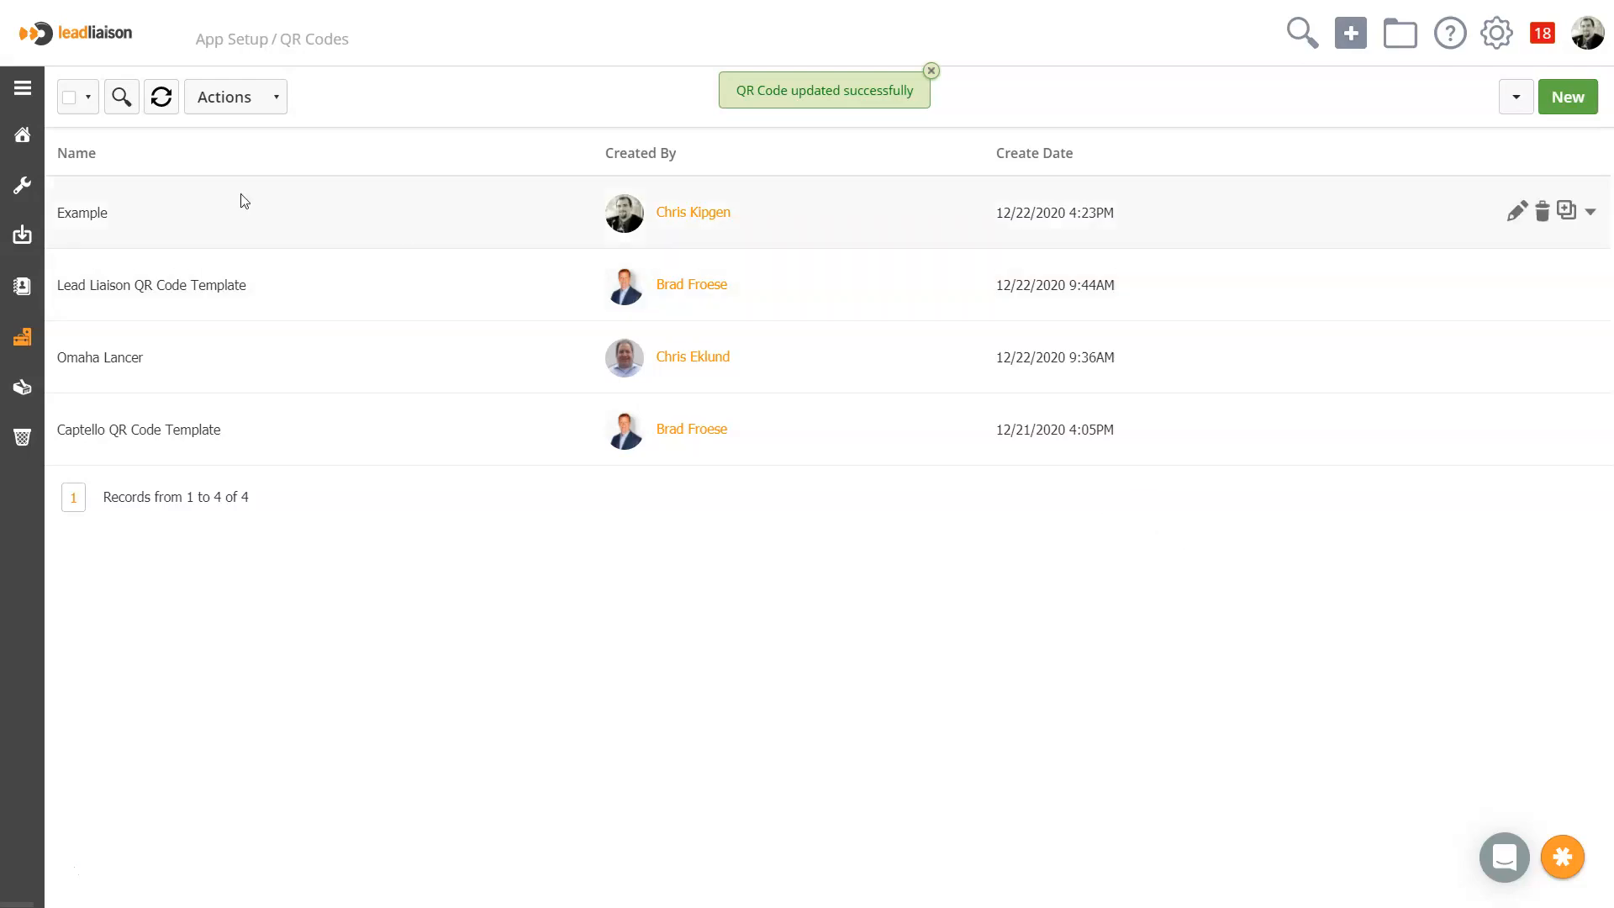
Open the web view of the Captello Lead Capture Integrated Gamification event from the Events content list
click(40, 147)
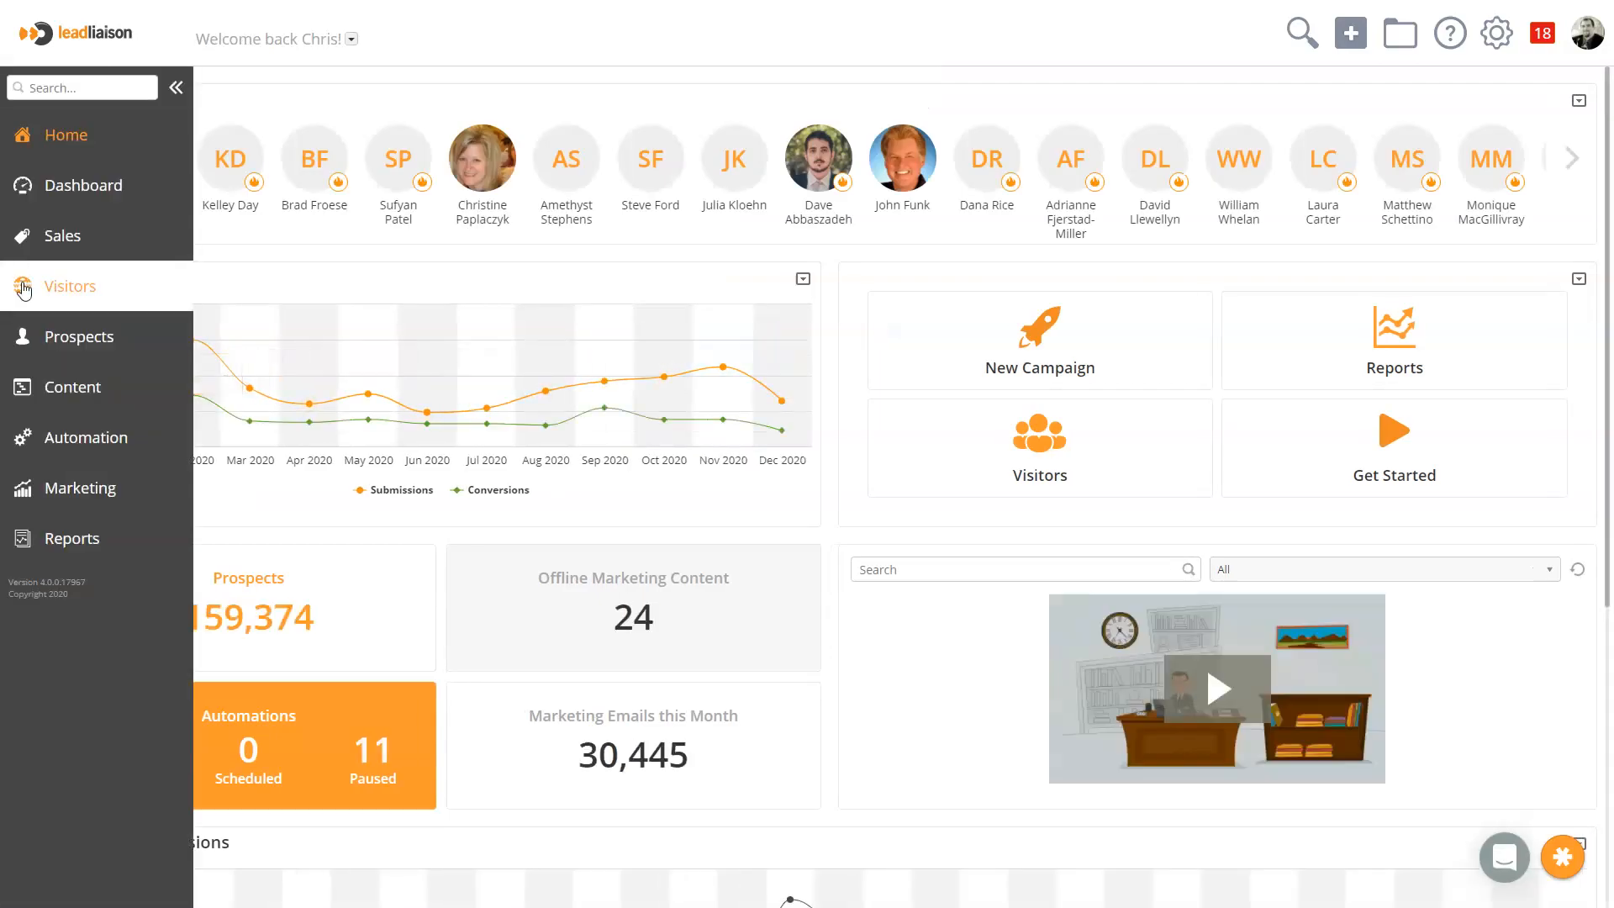
click(67, 389)
click(75, 493)
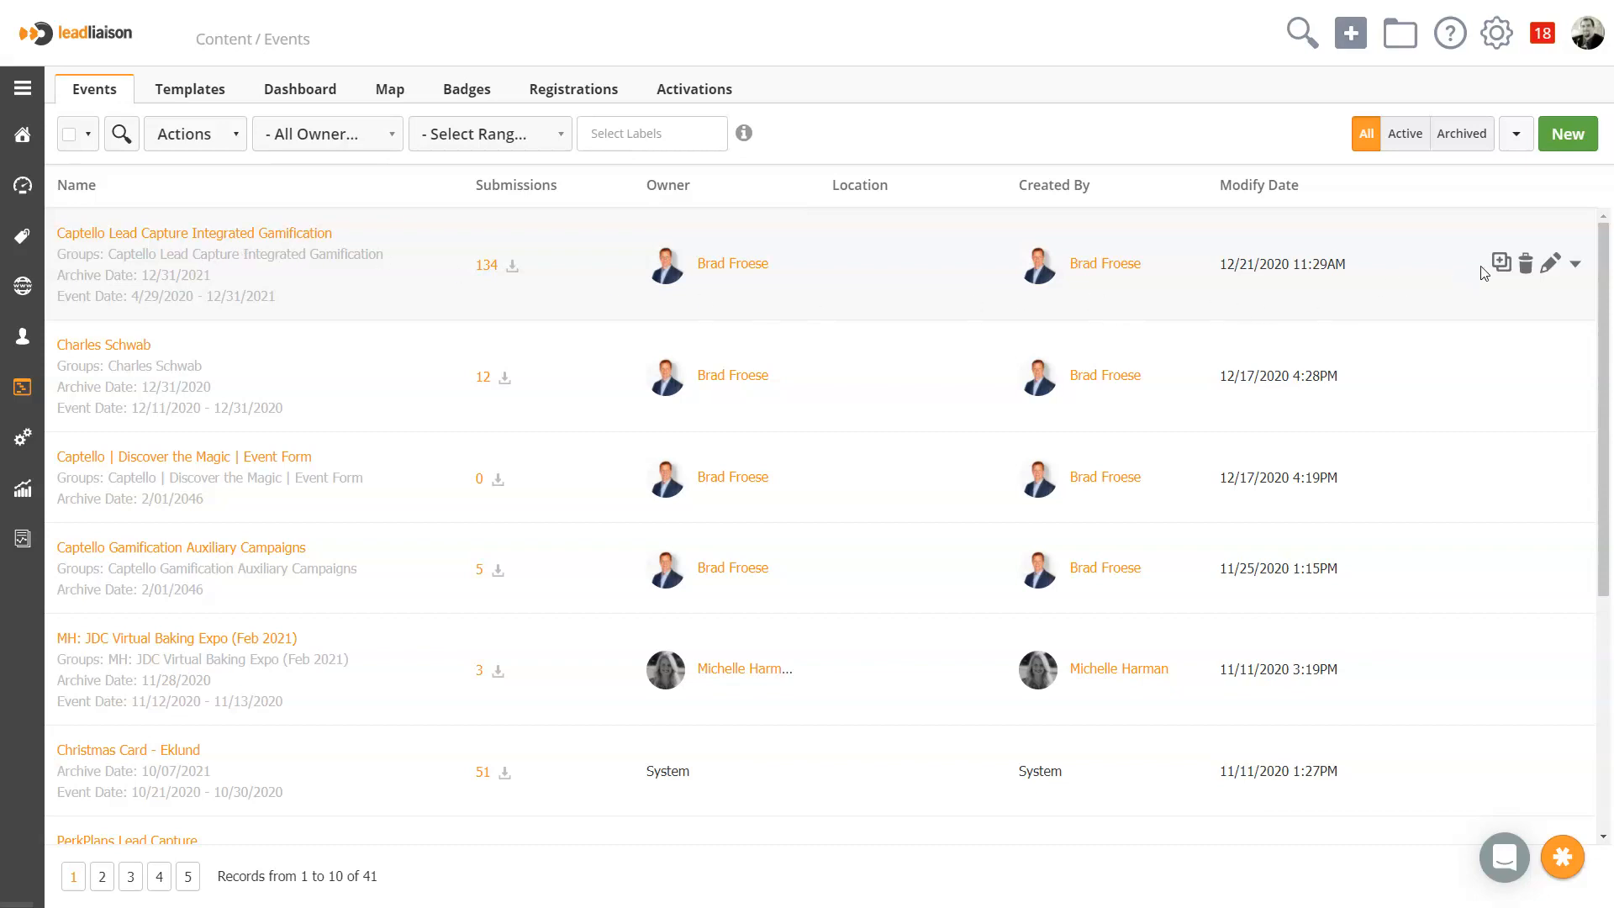
click(1577, 266)
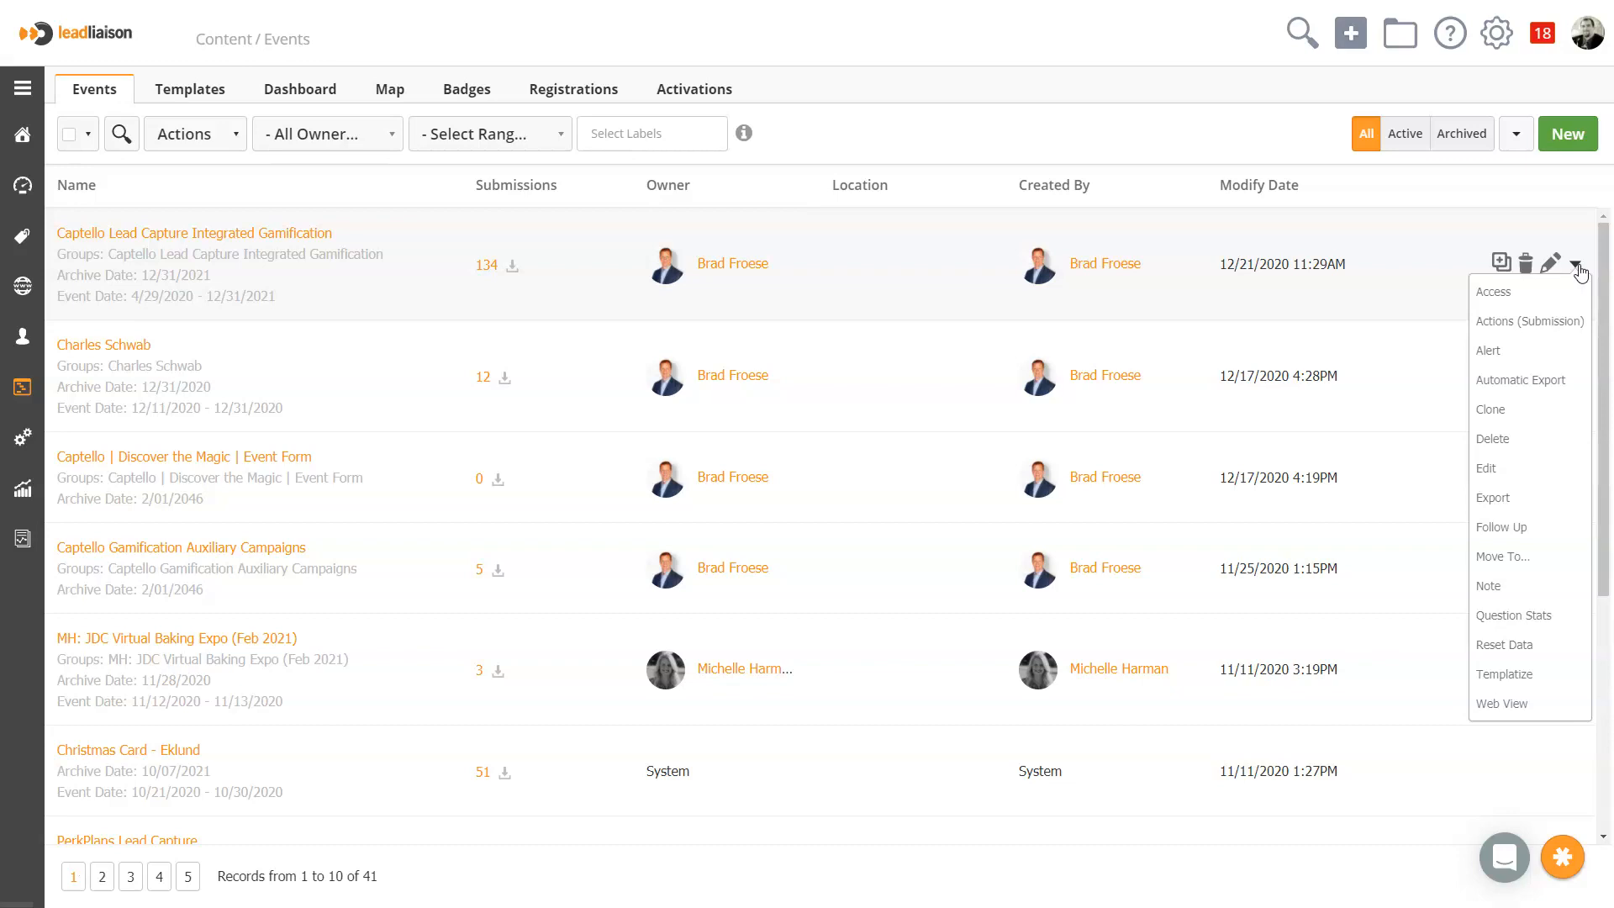
click(1503, 708)
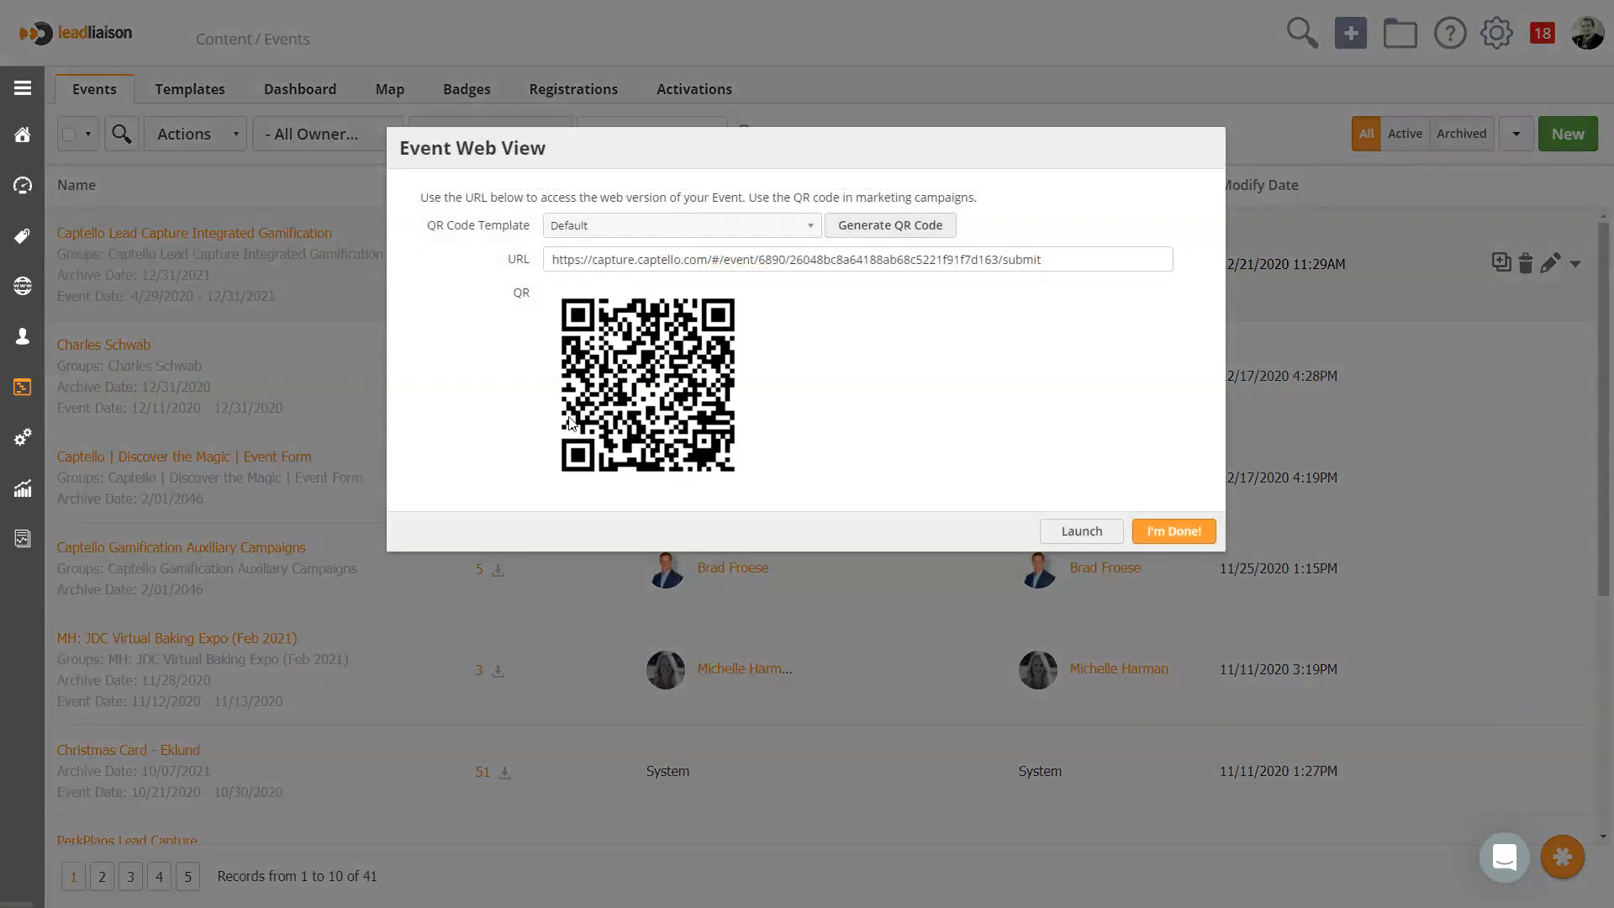
Generate the event web view's QR code with the Example template
click(710, 228)
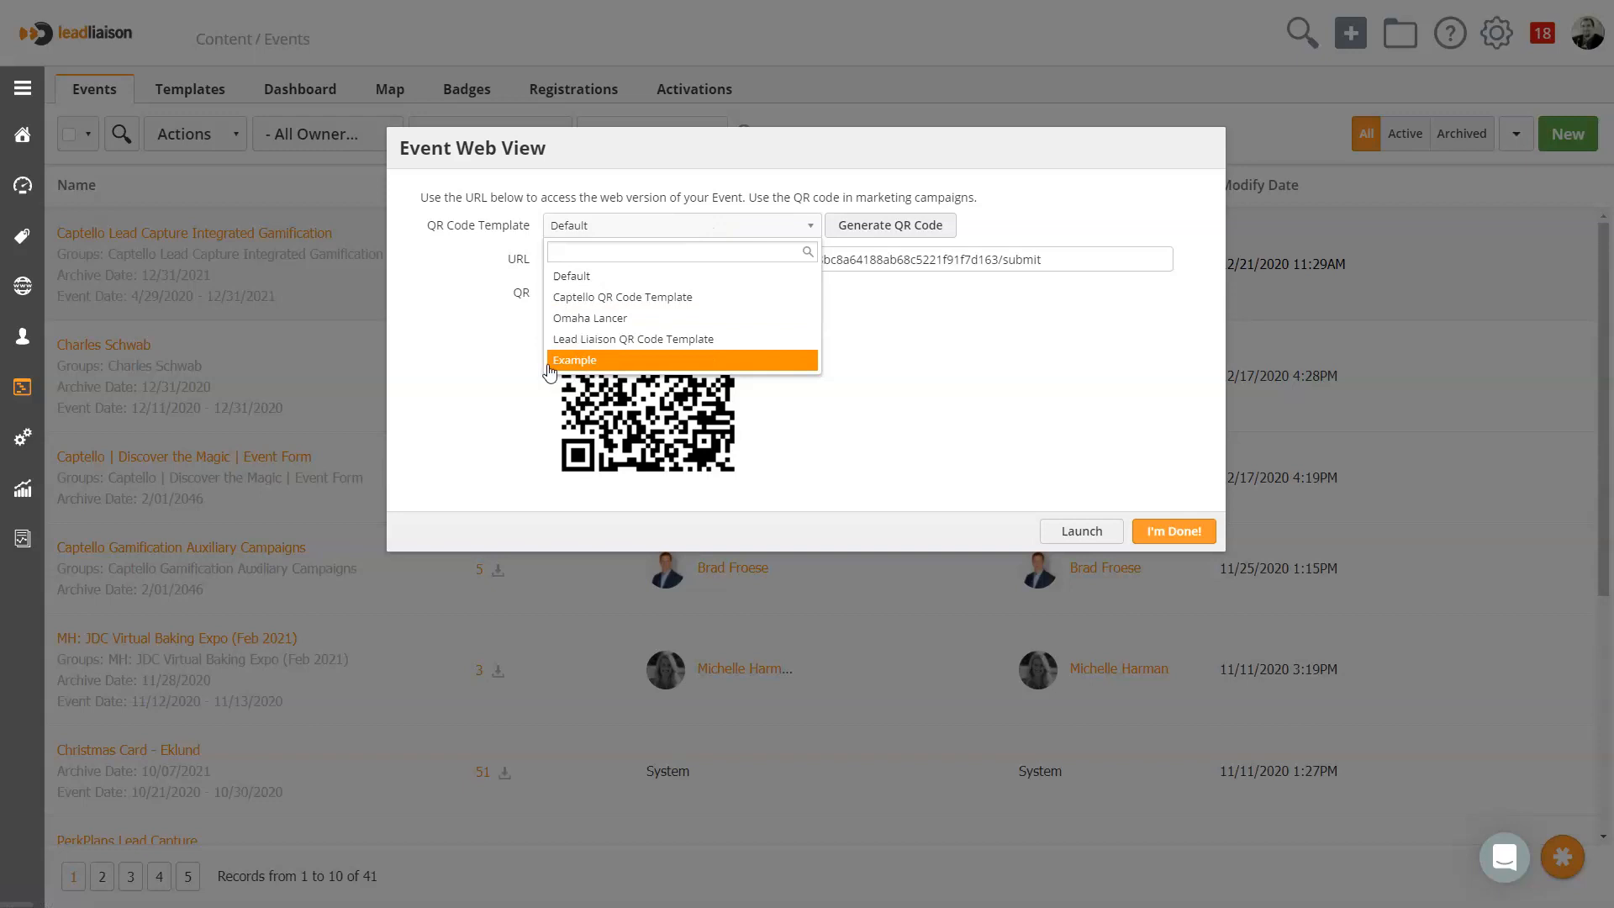
click(586, 363)
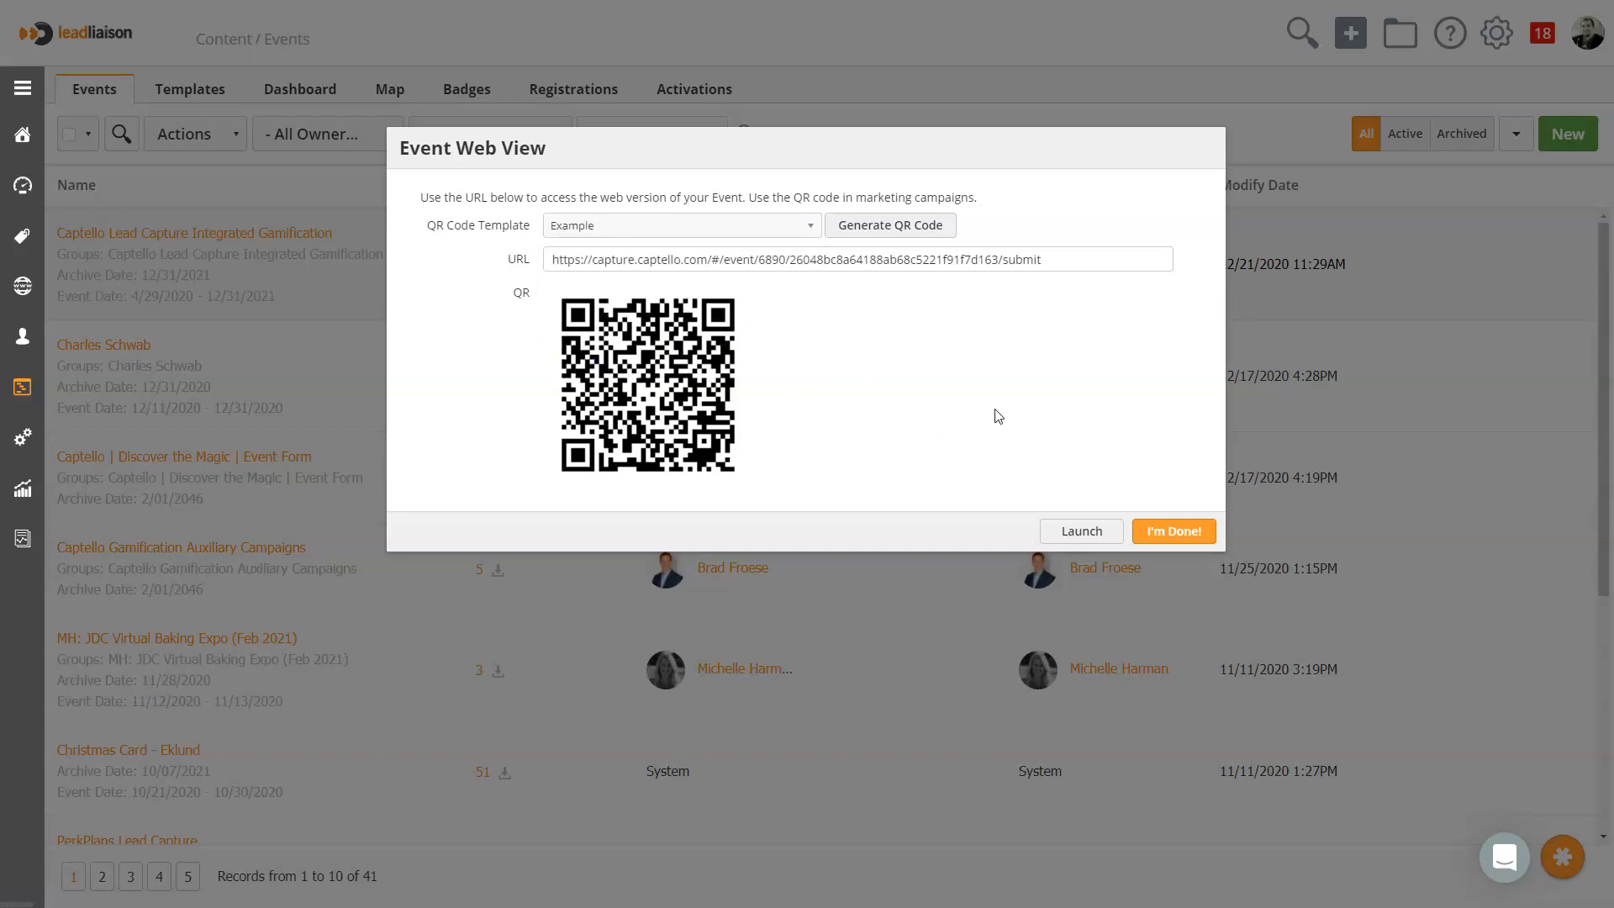
click(840, 235)
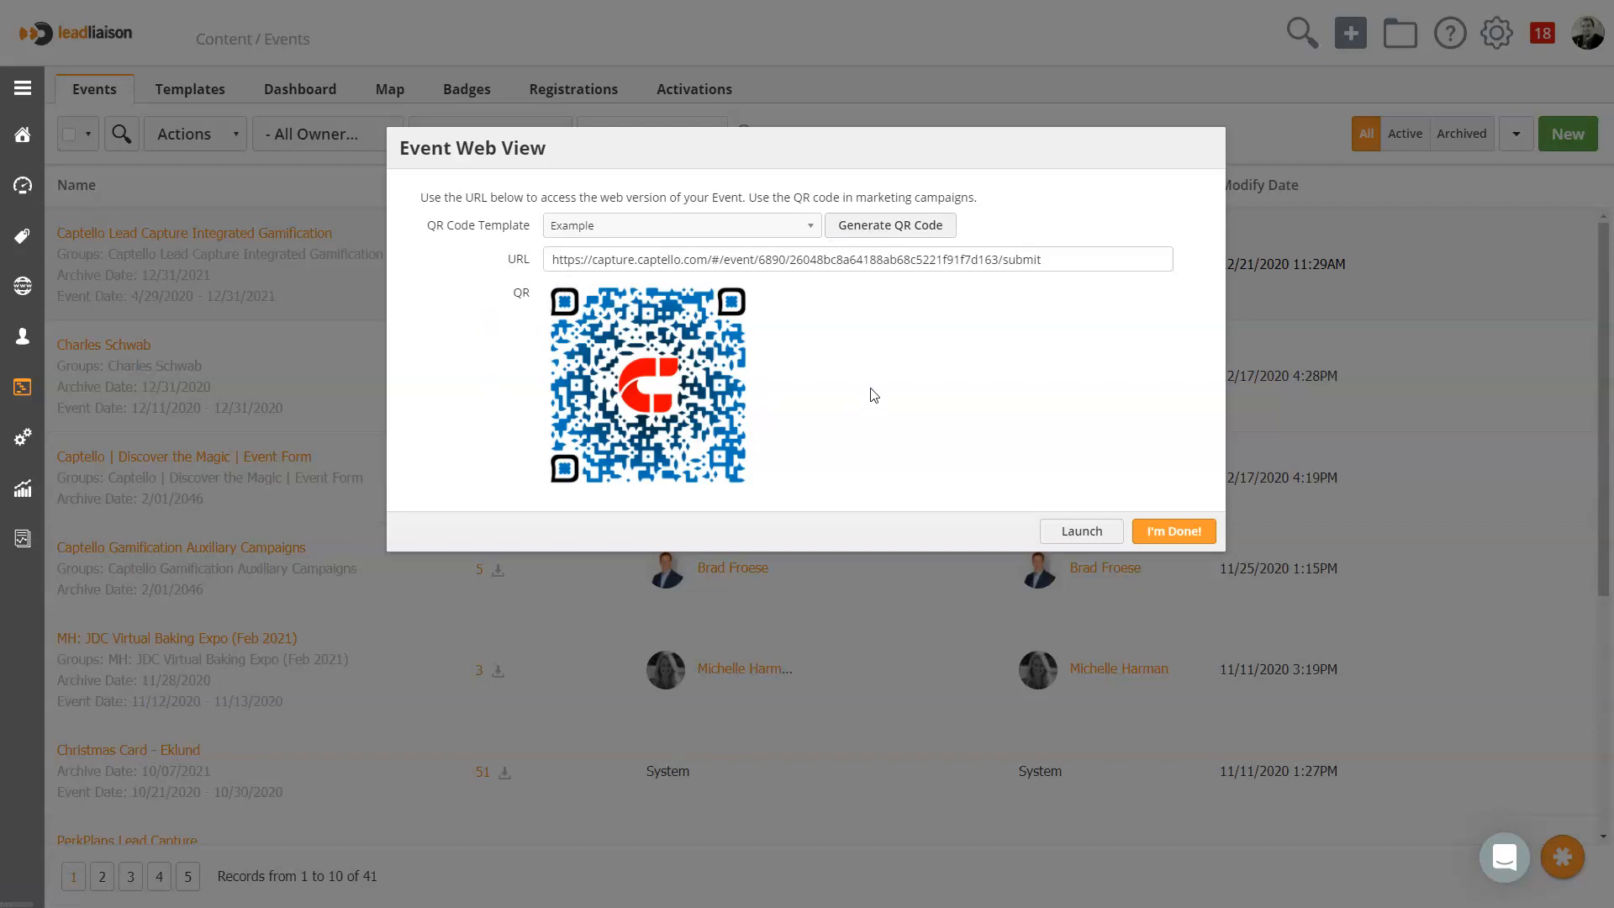
Generate the event web view's QR code with the Lead Liaison QR Code Template
click(761, 225)
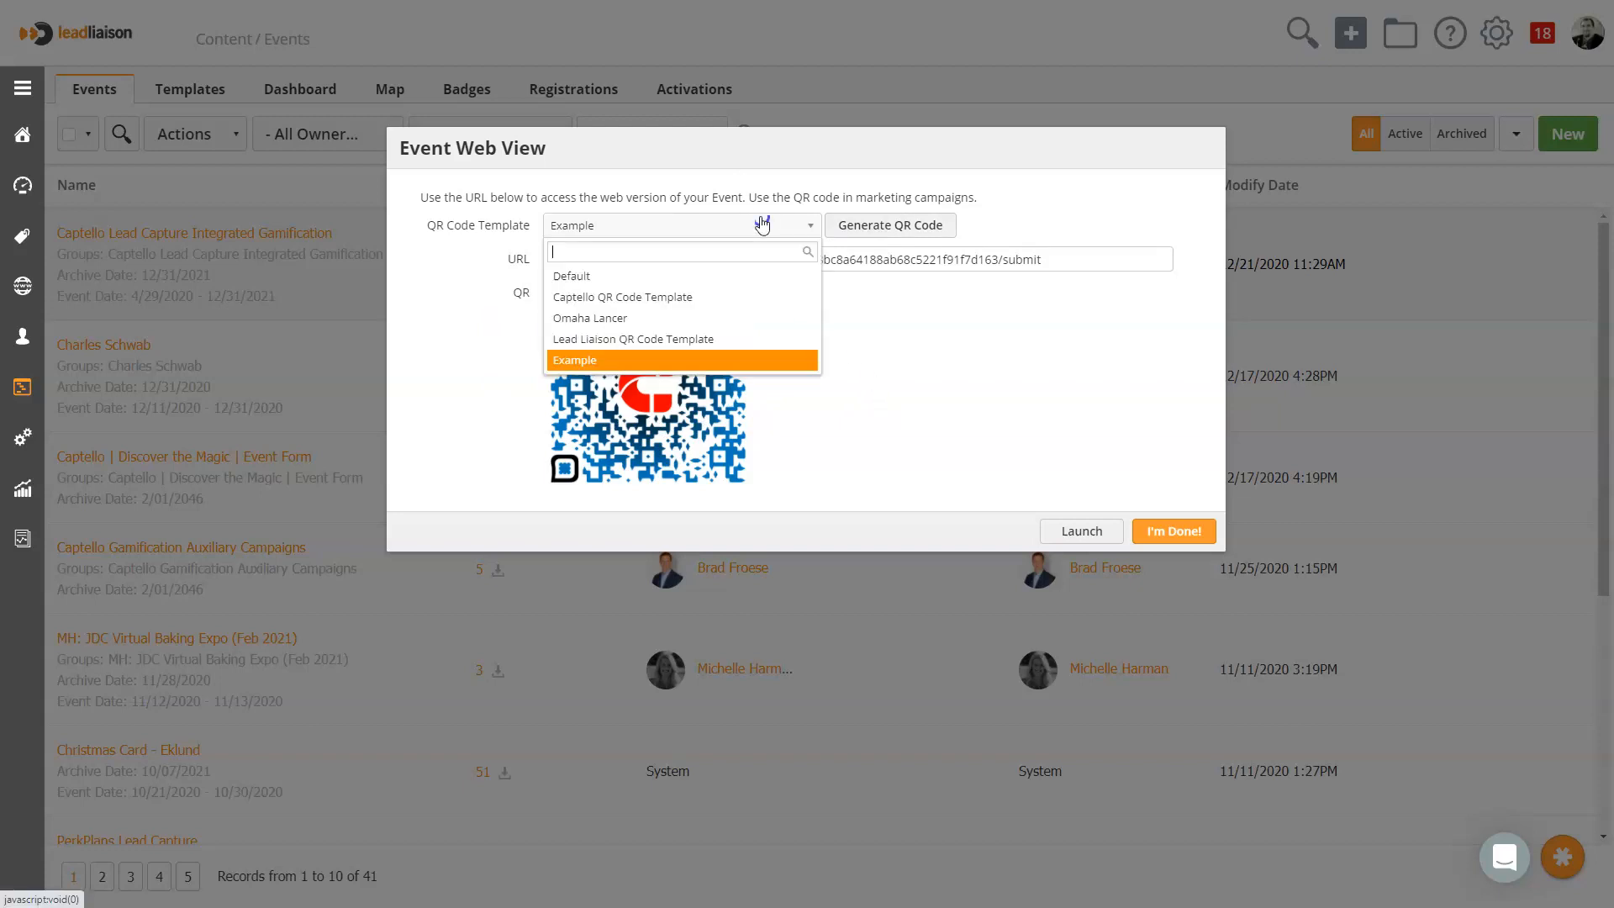
click(682, 340)
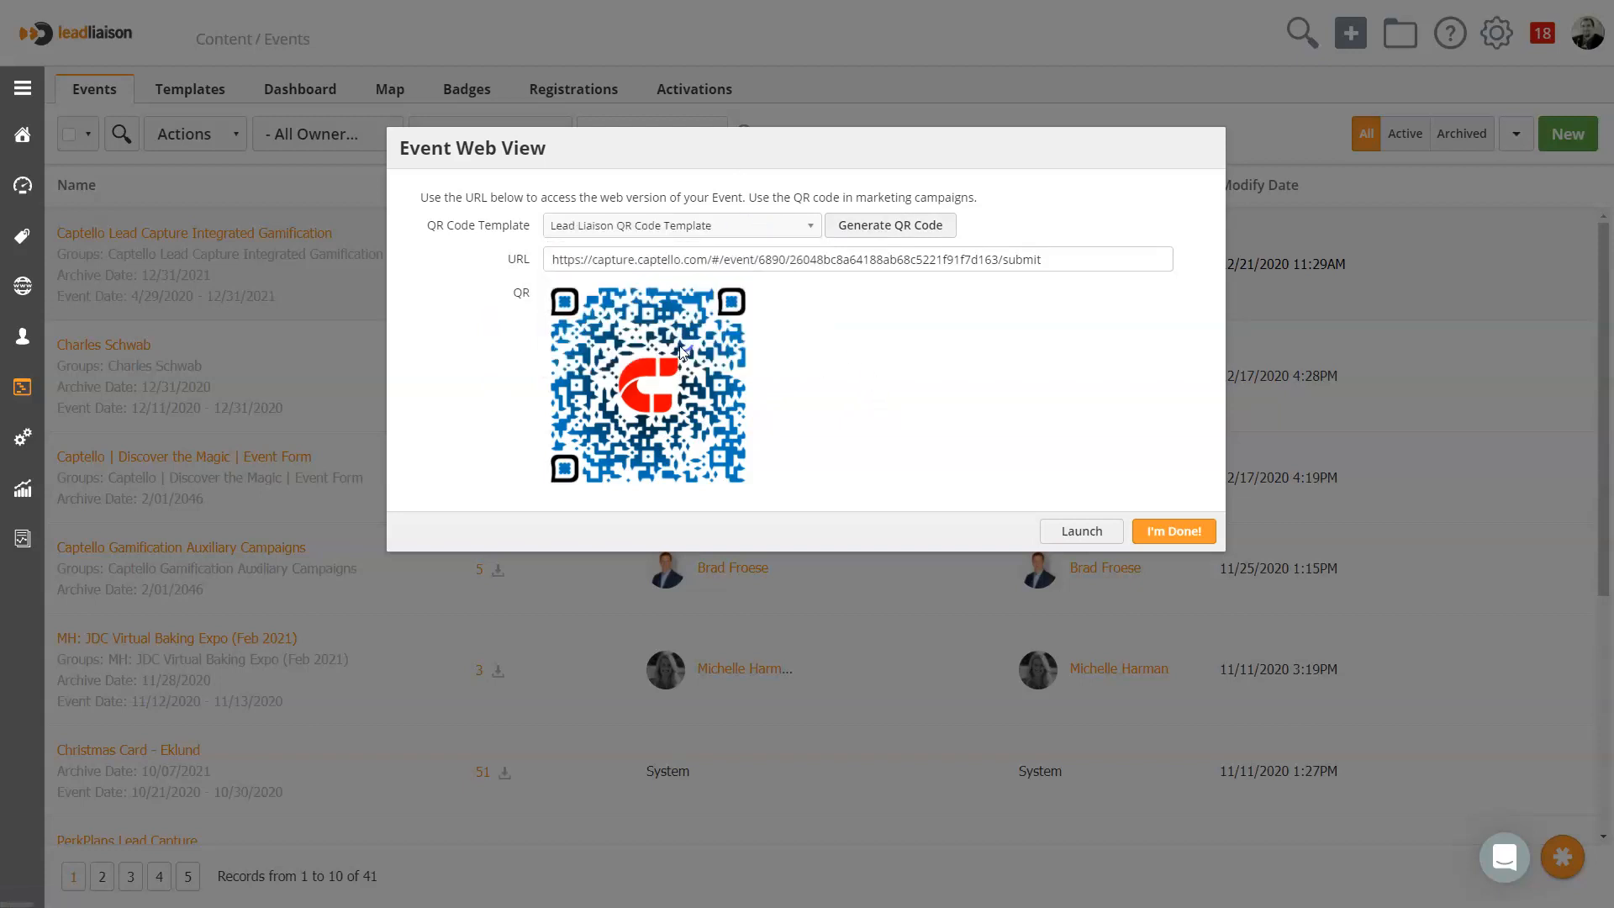
click(861, 242)
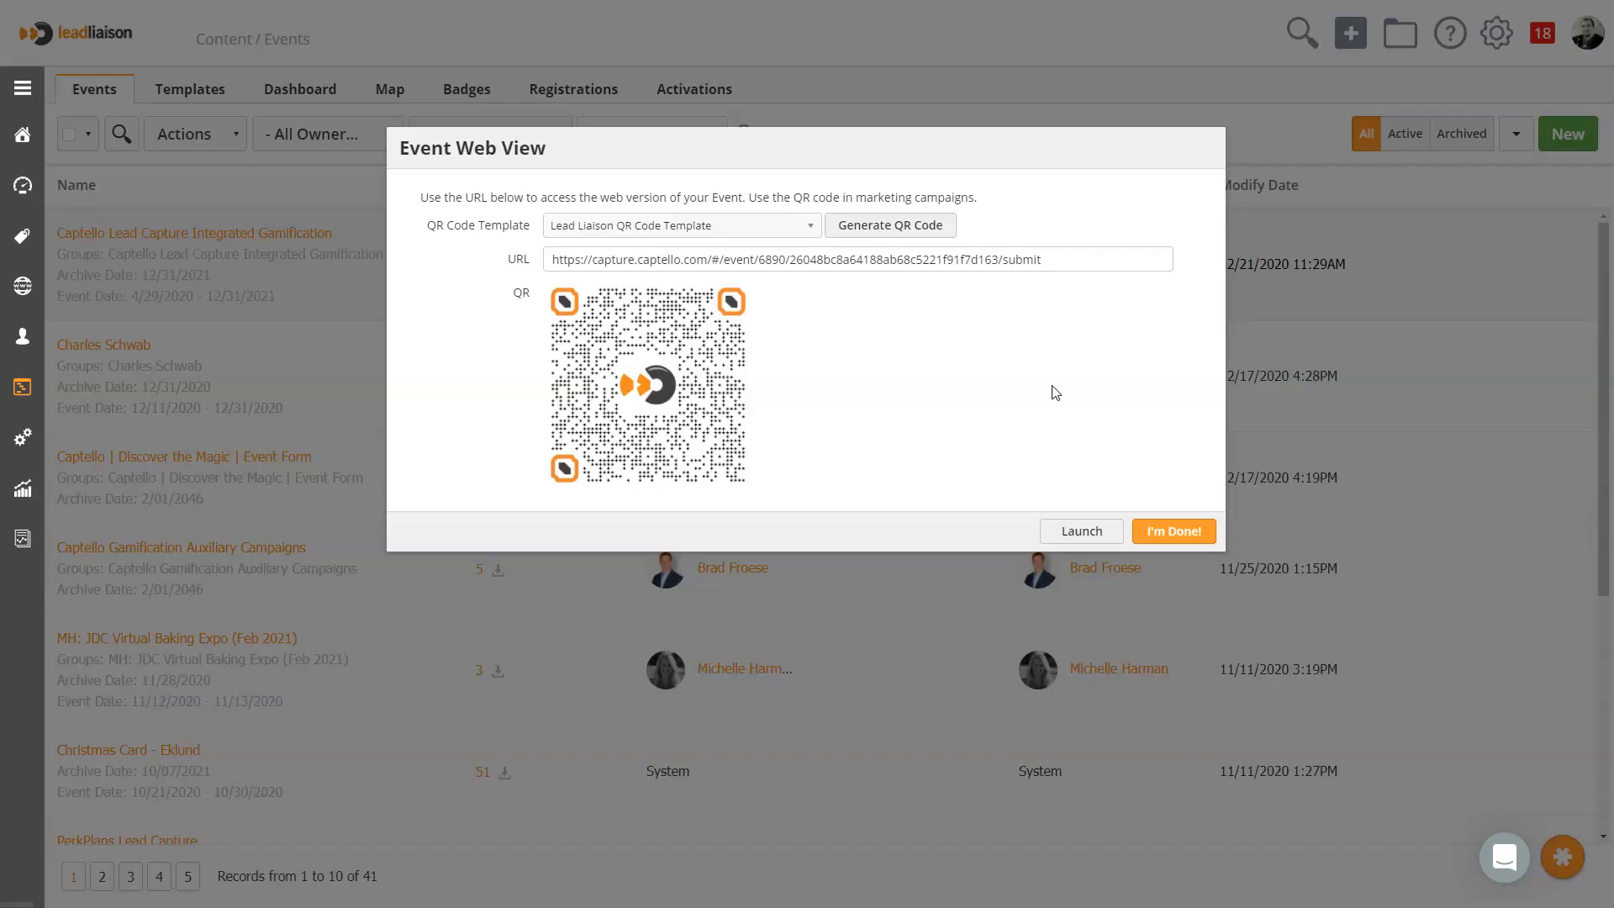
Generate the event web view's QR code with the Captello QR Code Template and finish the event web view
click(759, 227)
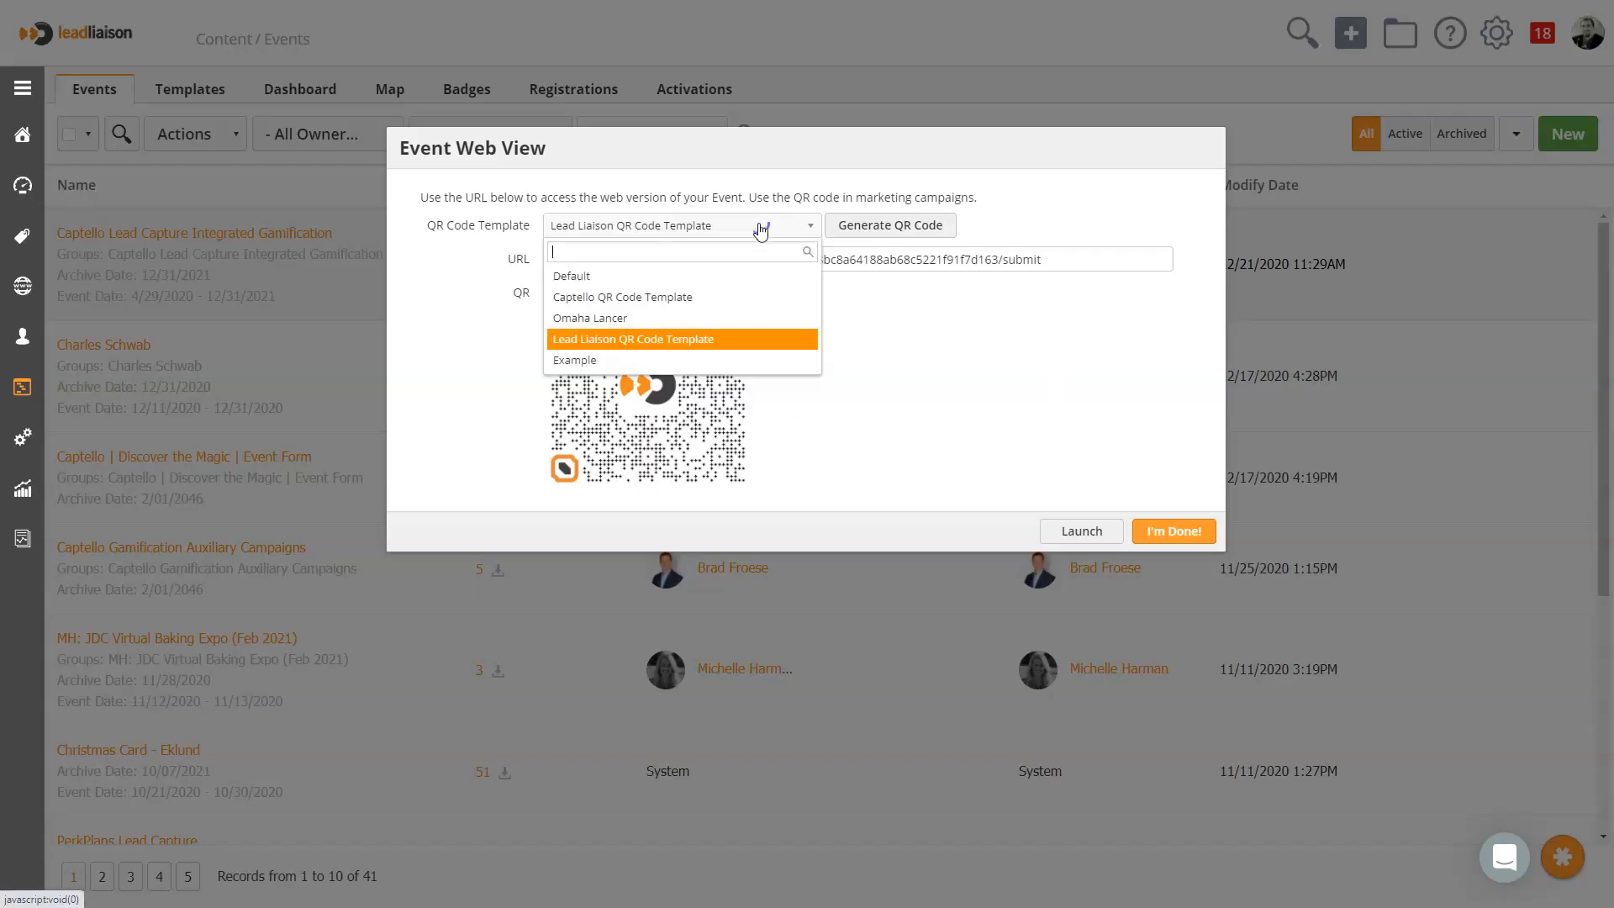
click(679, 299)
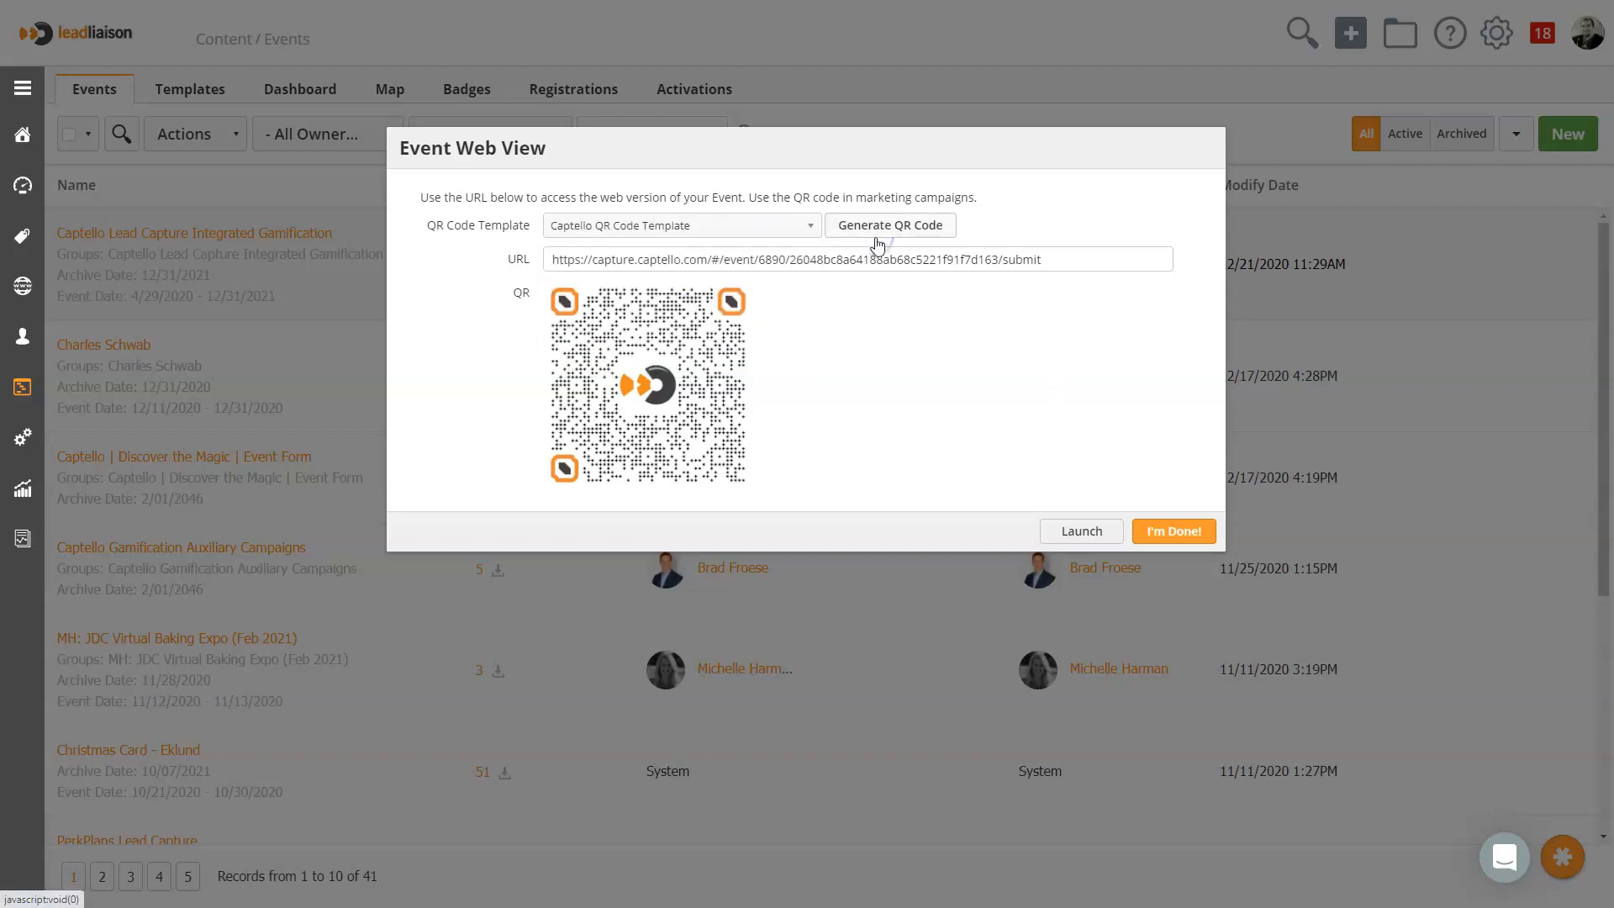
click(877, 242)
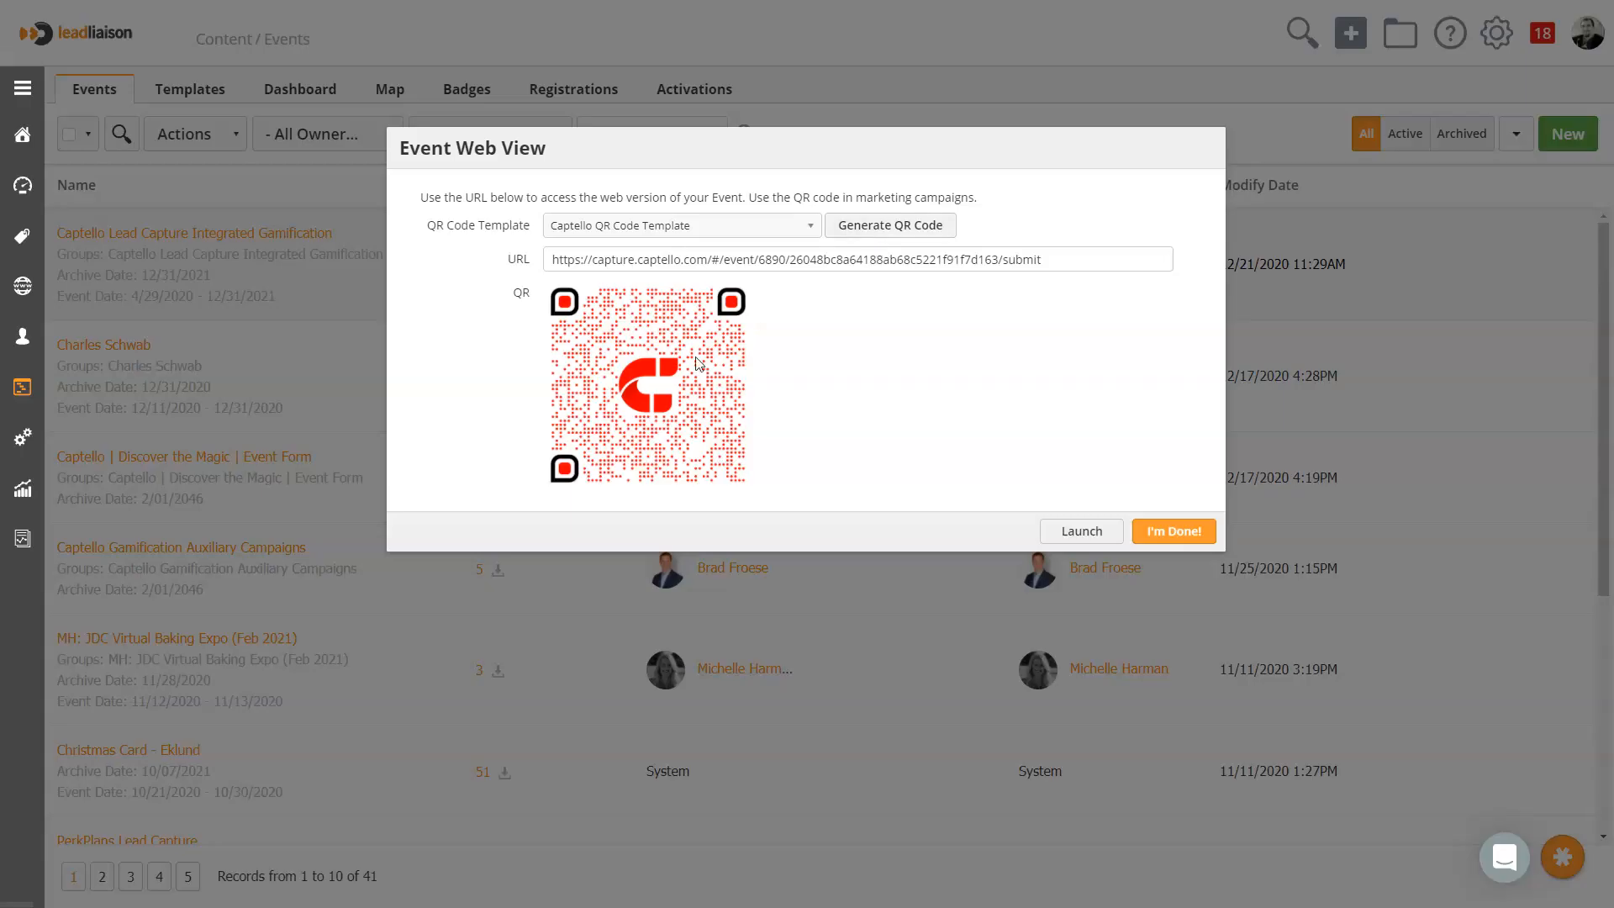
click(1160, 537)
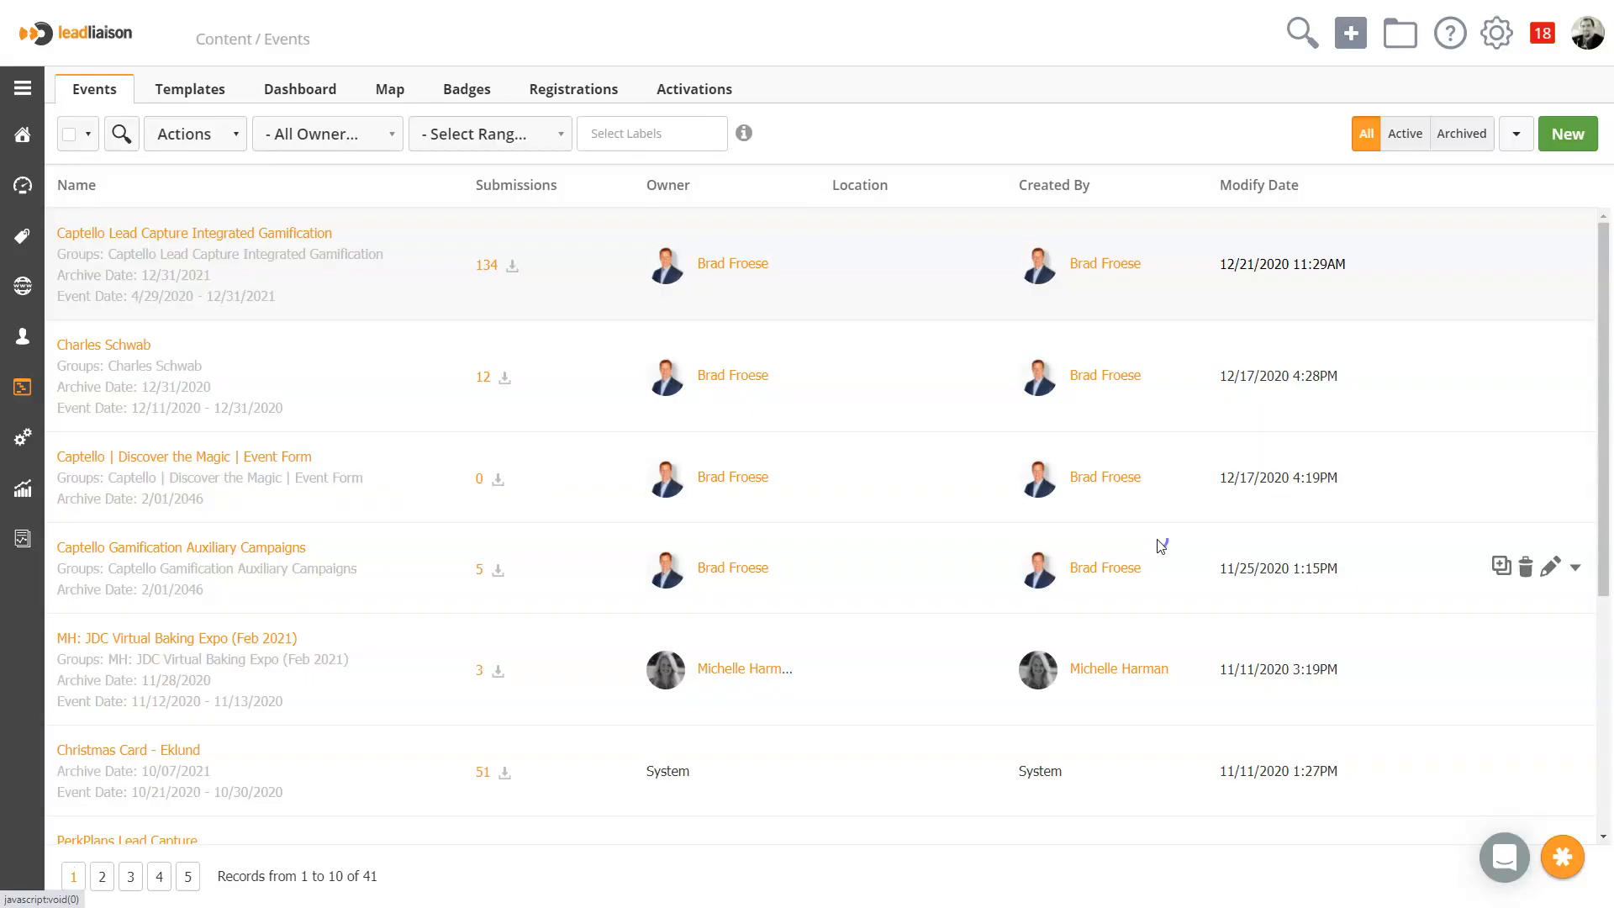
Generate a QR code for the DELETE ME tracking URL in the Tracking URLs content using the Example template
mouse_move(29, 393)
scroll(72, 462, down, 1)
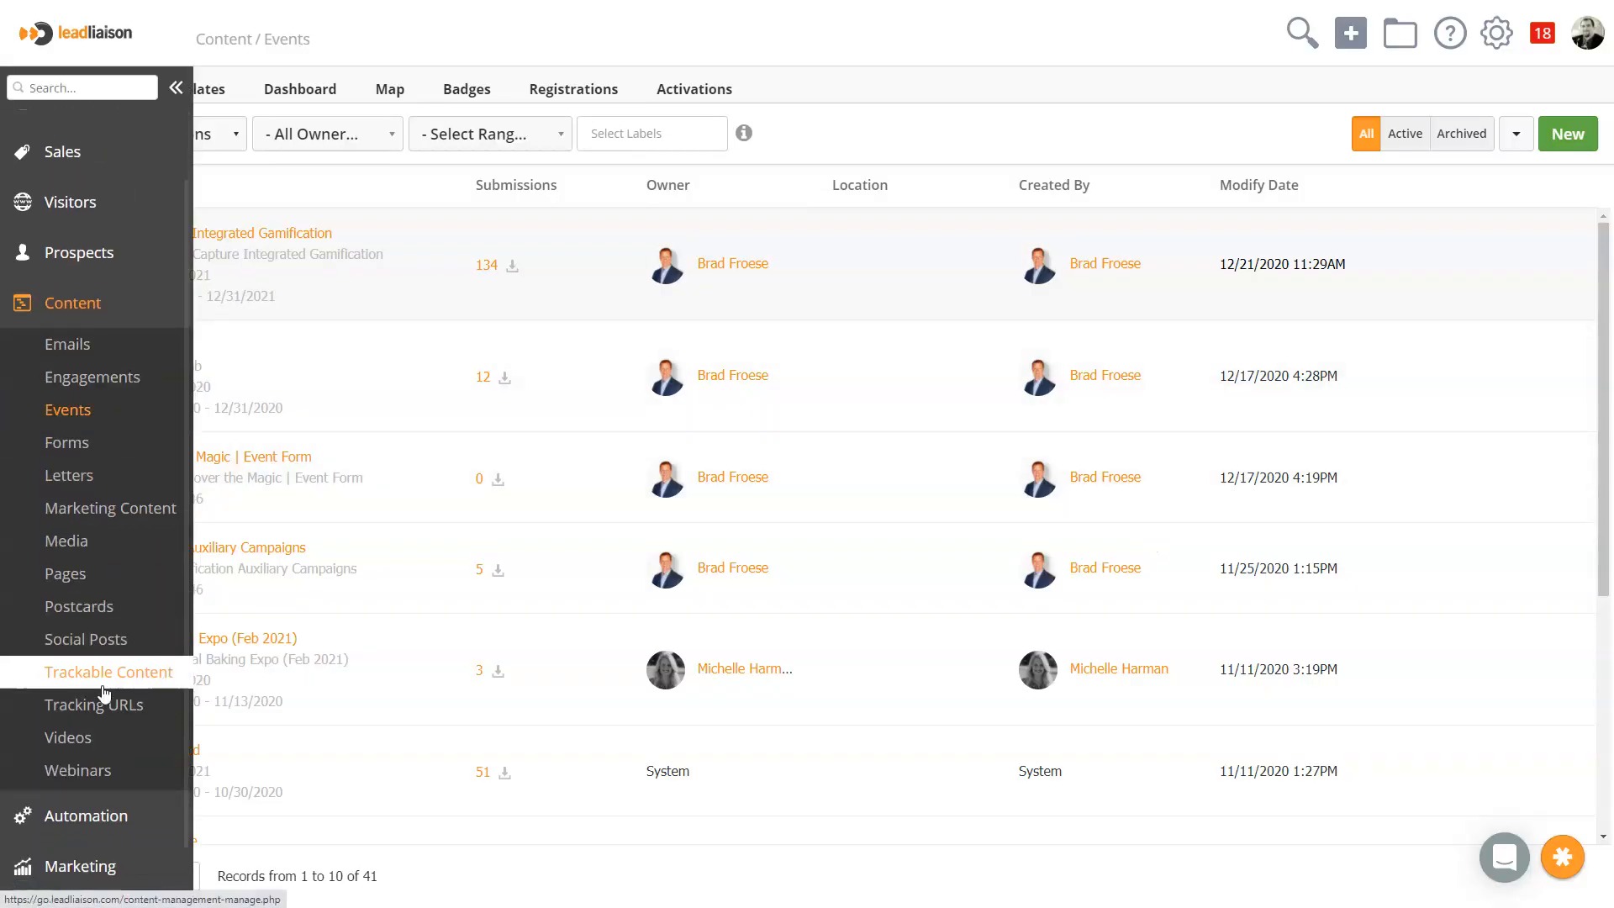
click(99, 705)
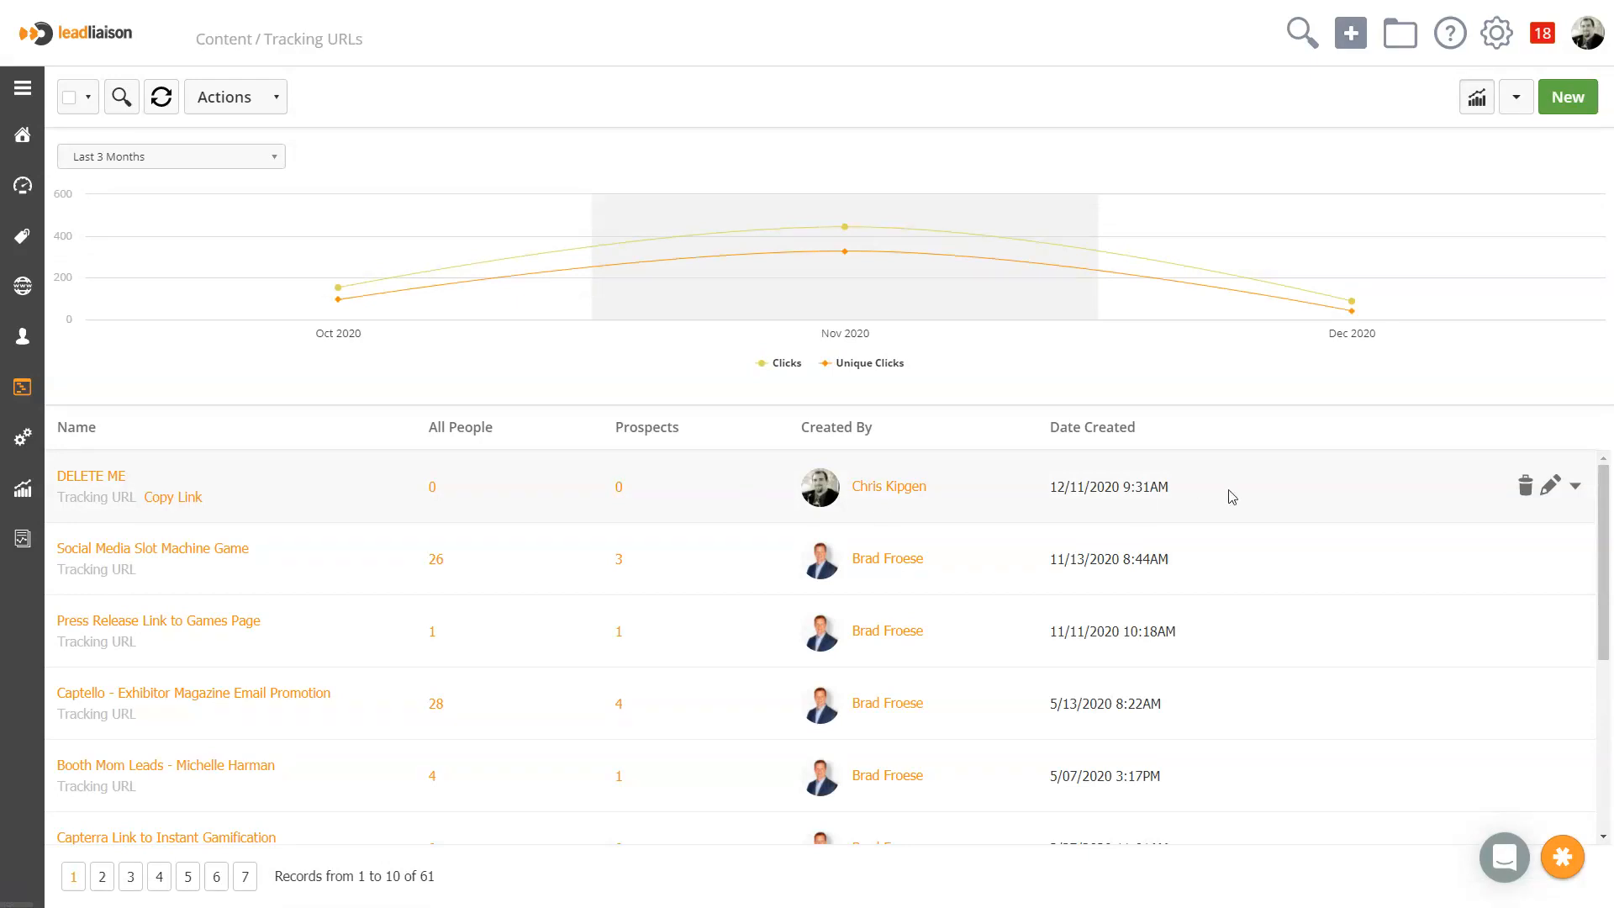
click(1576, 487)
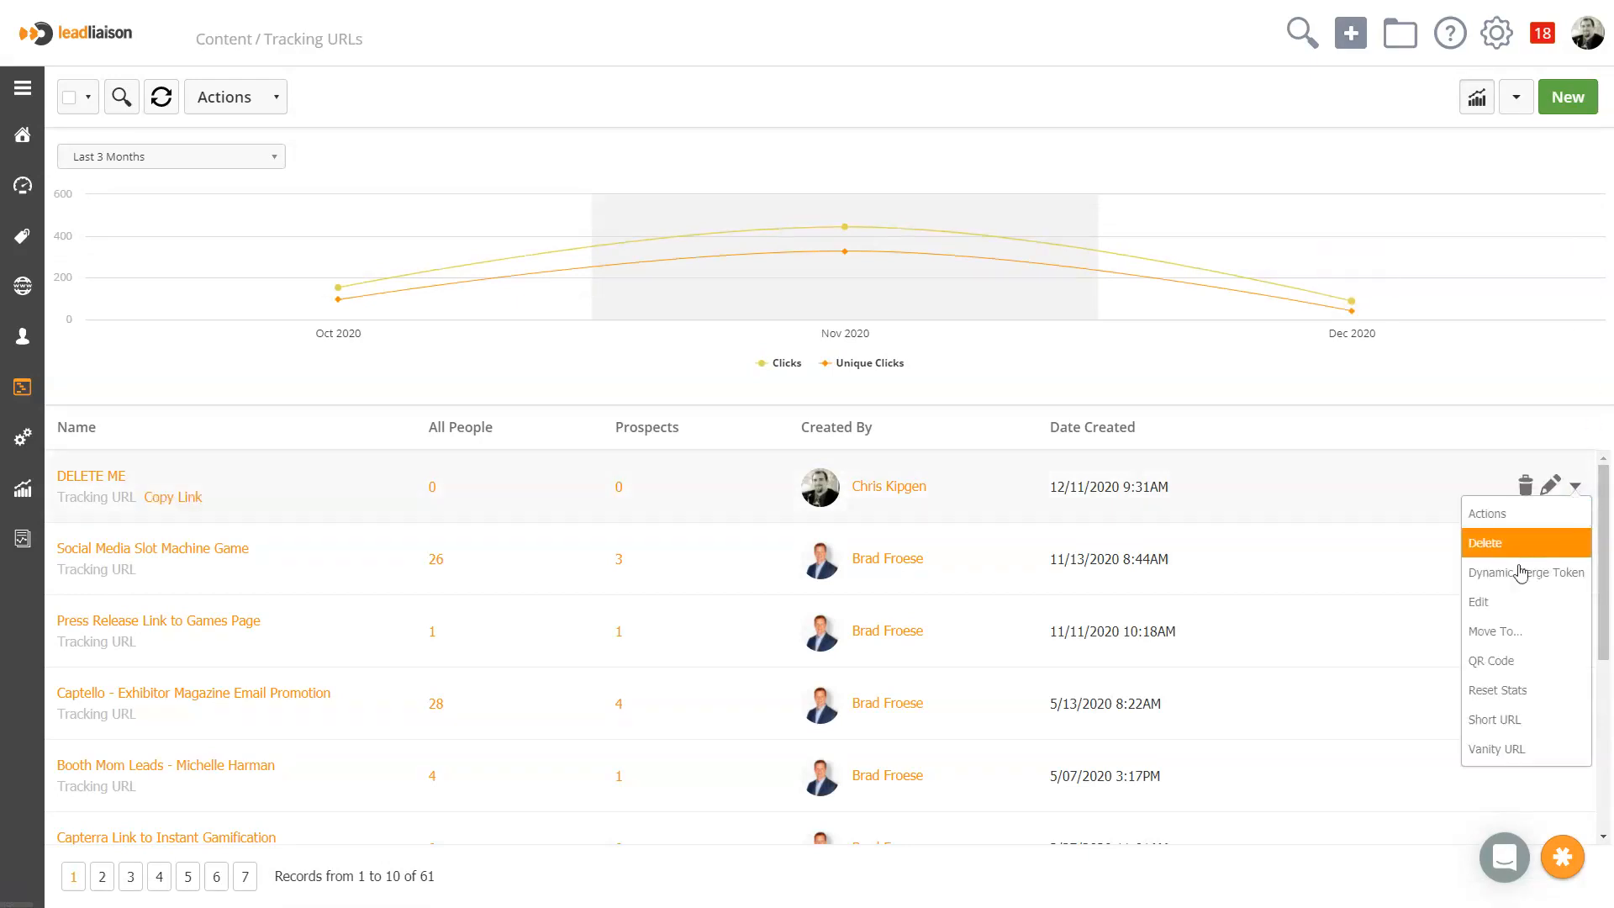
click(1490, 661)
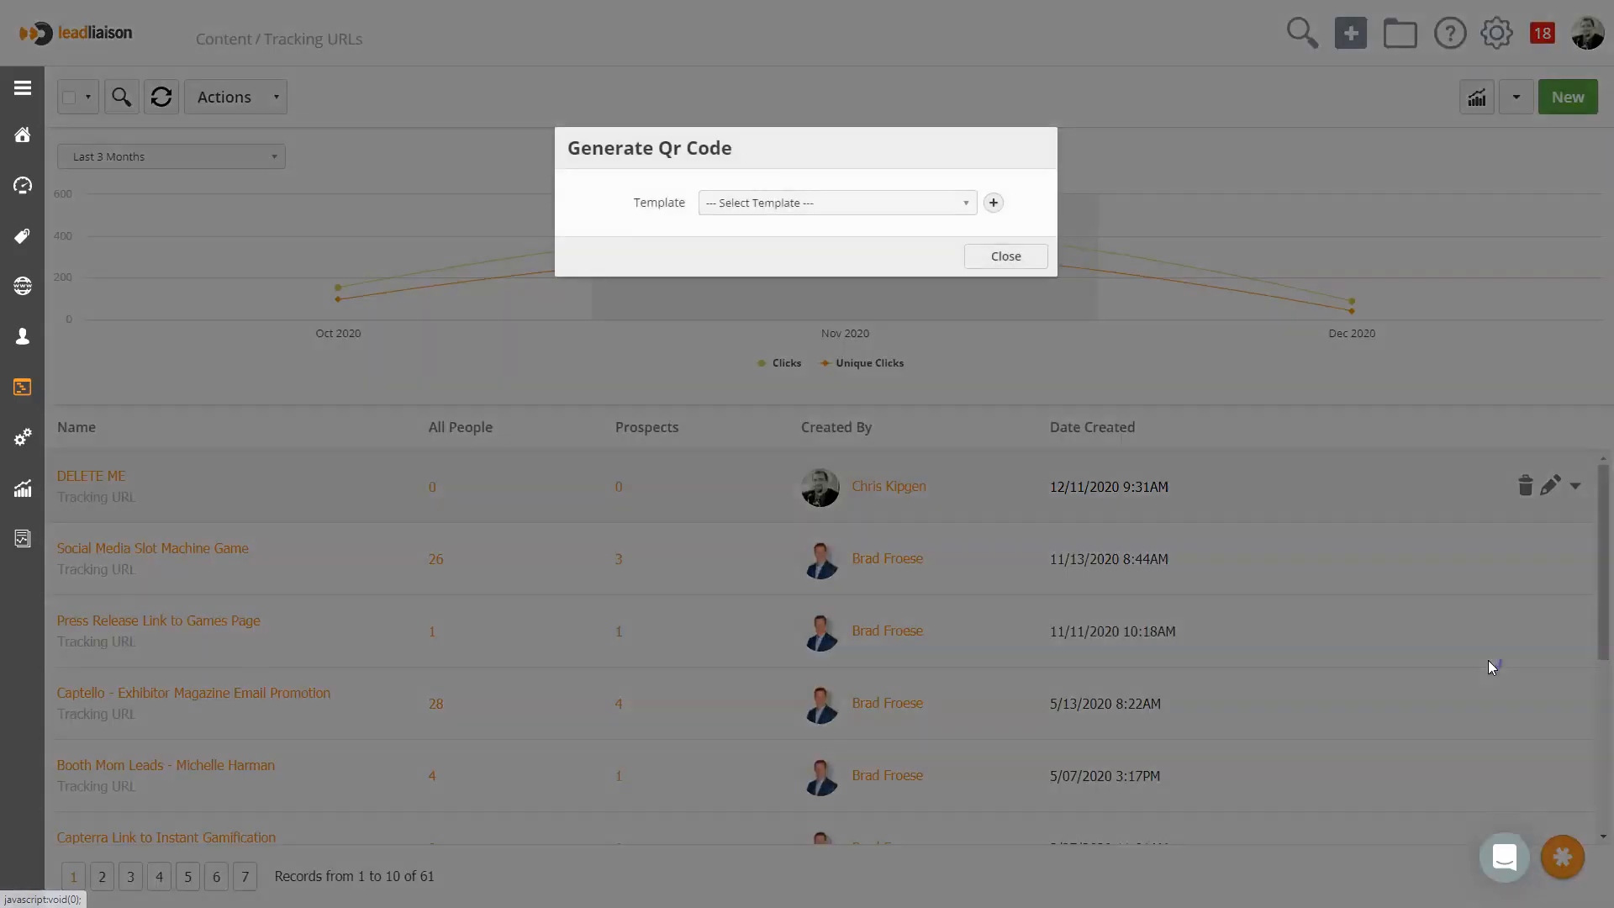
click(785, 205)
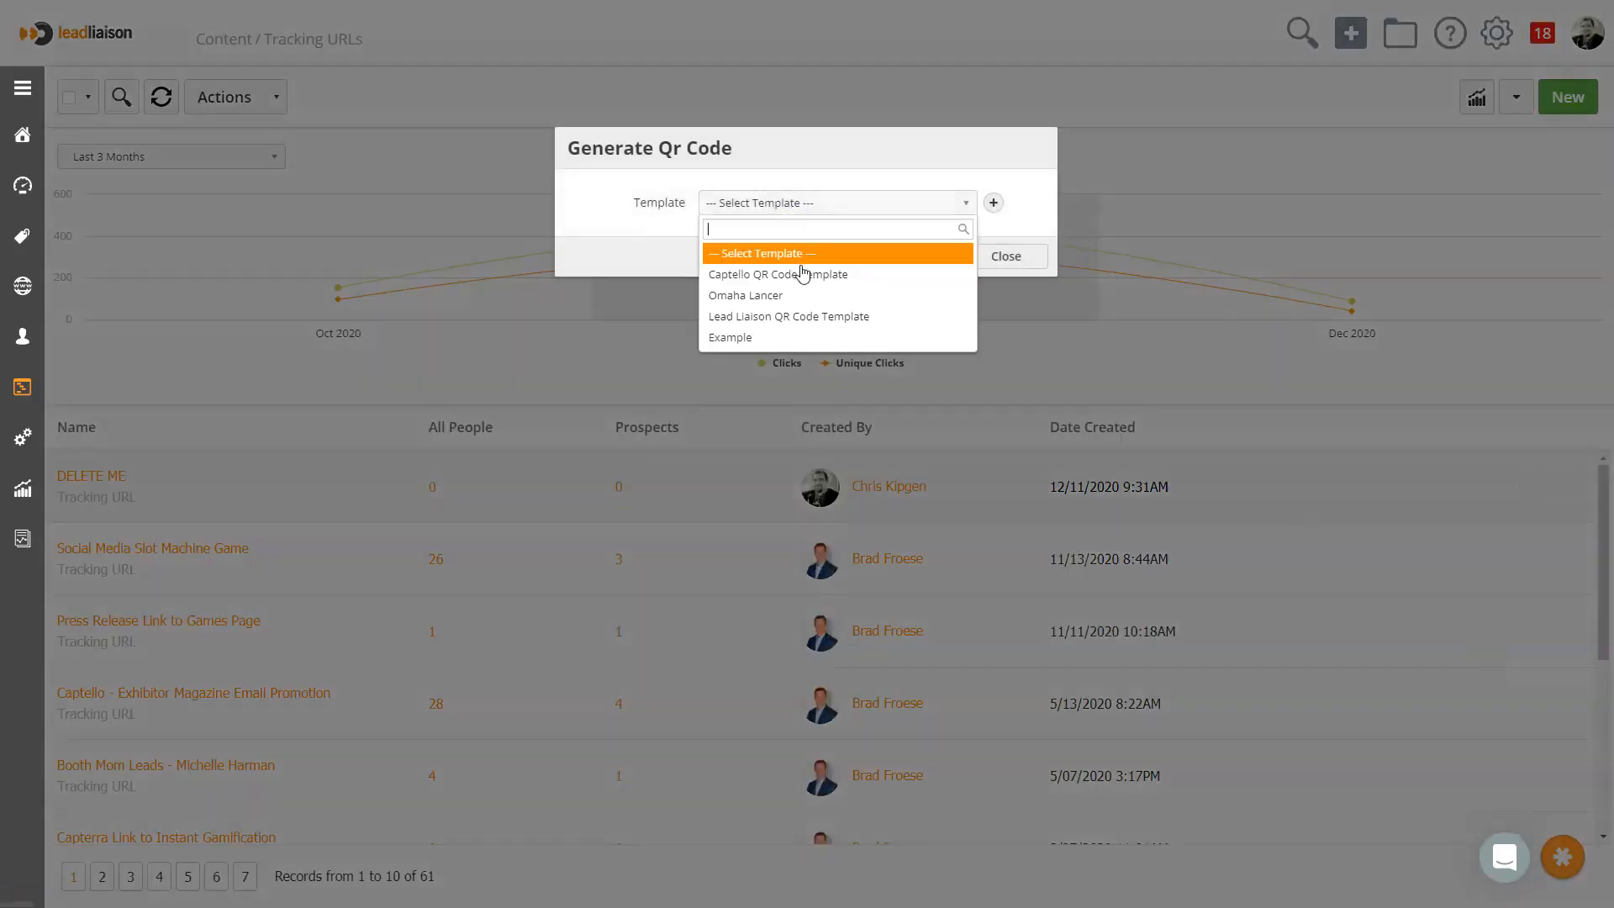
click(786, 339)
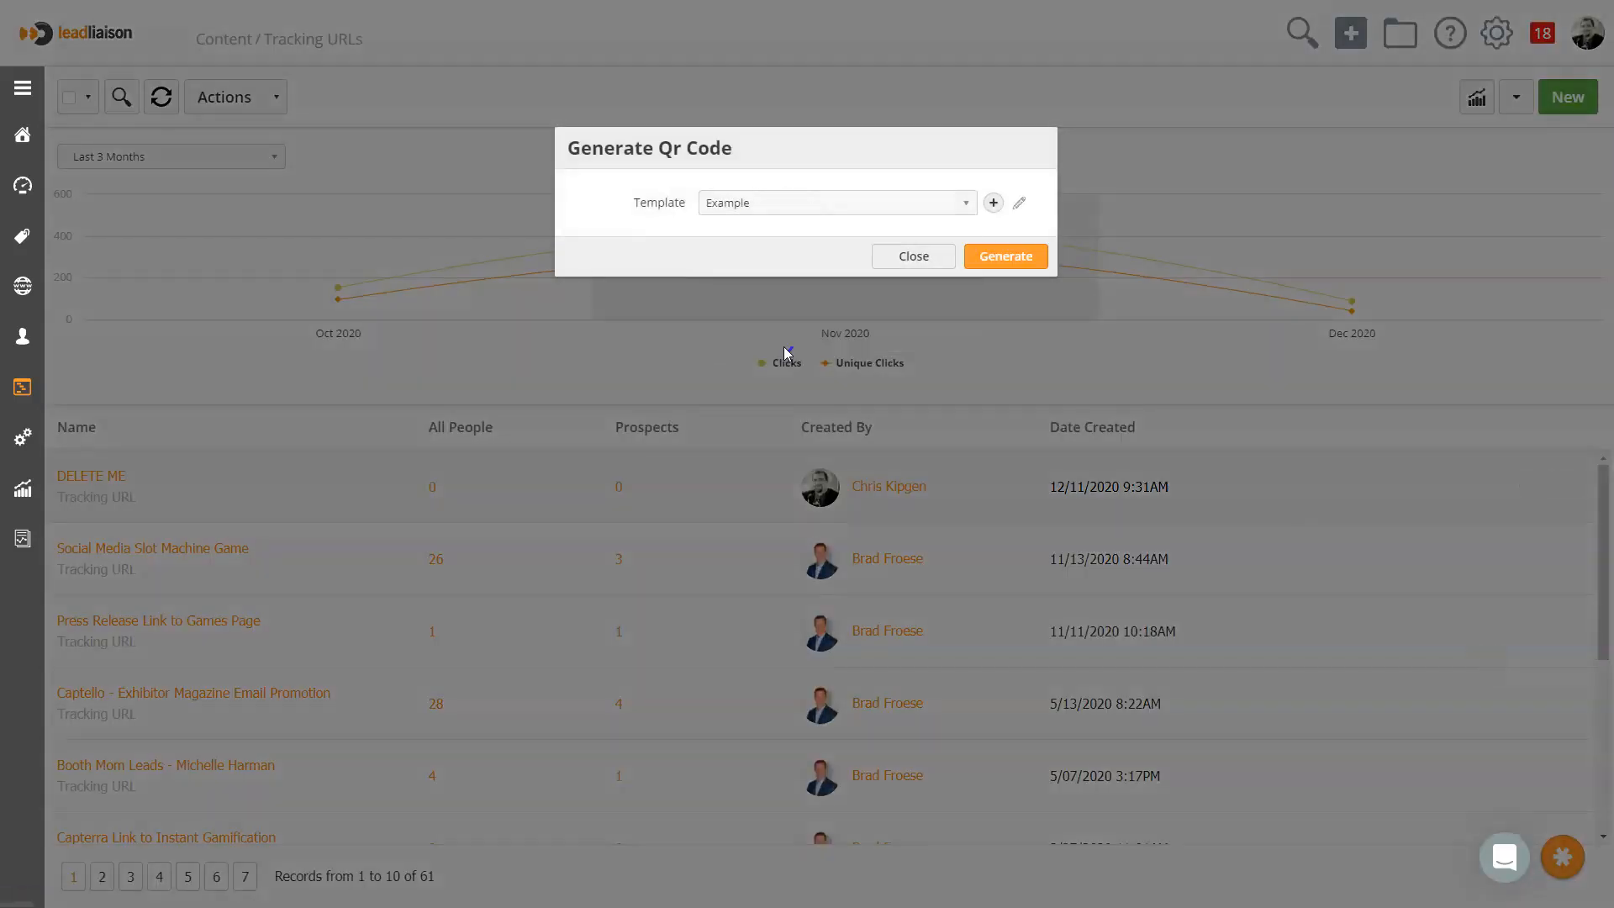
click(1019, 256)
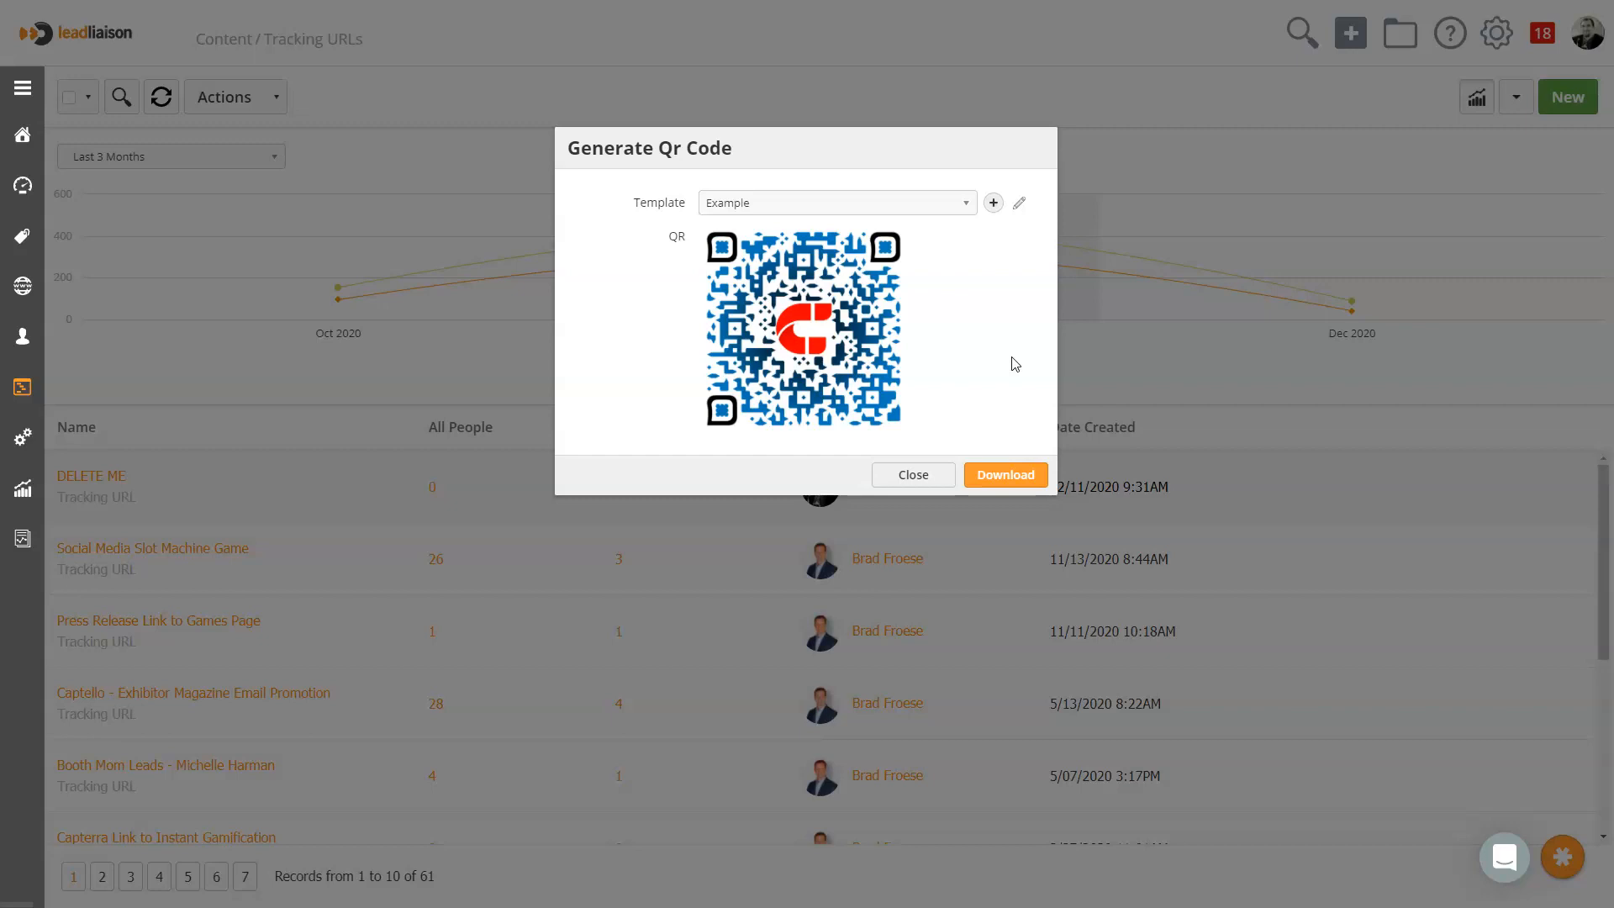
click(939, 480)
Open the DELETE ME postcard template from the Postcards content for editing
mouse_move(34, 408)
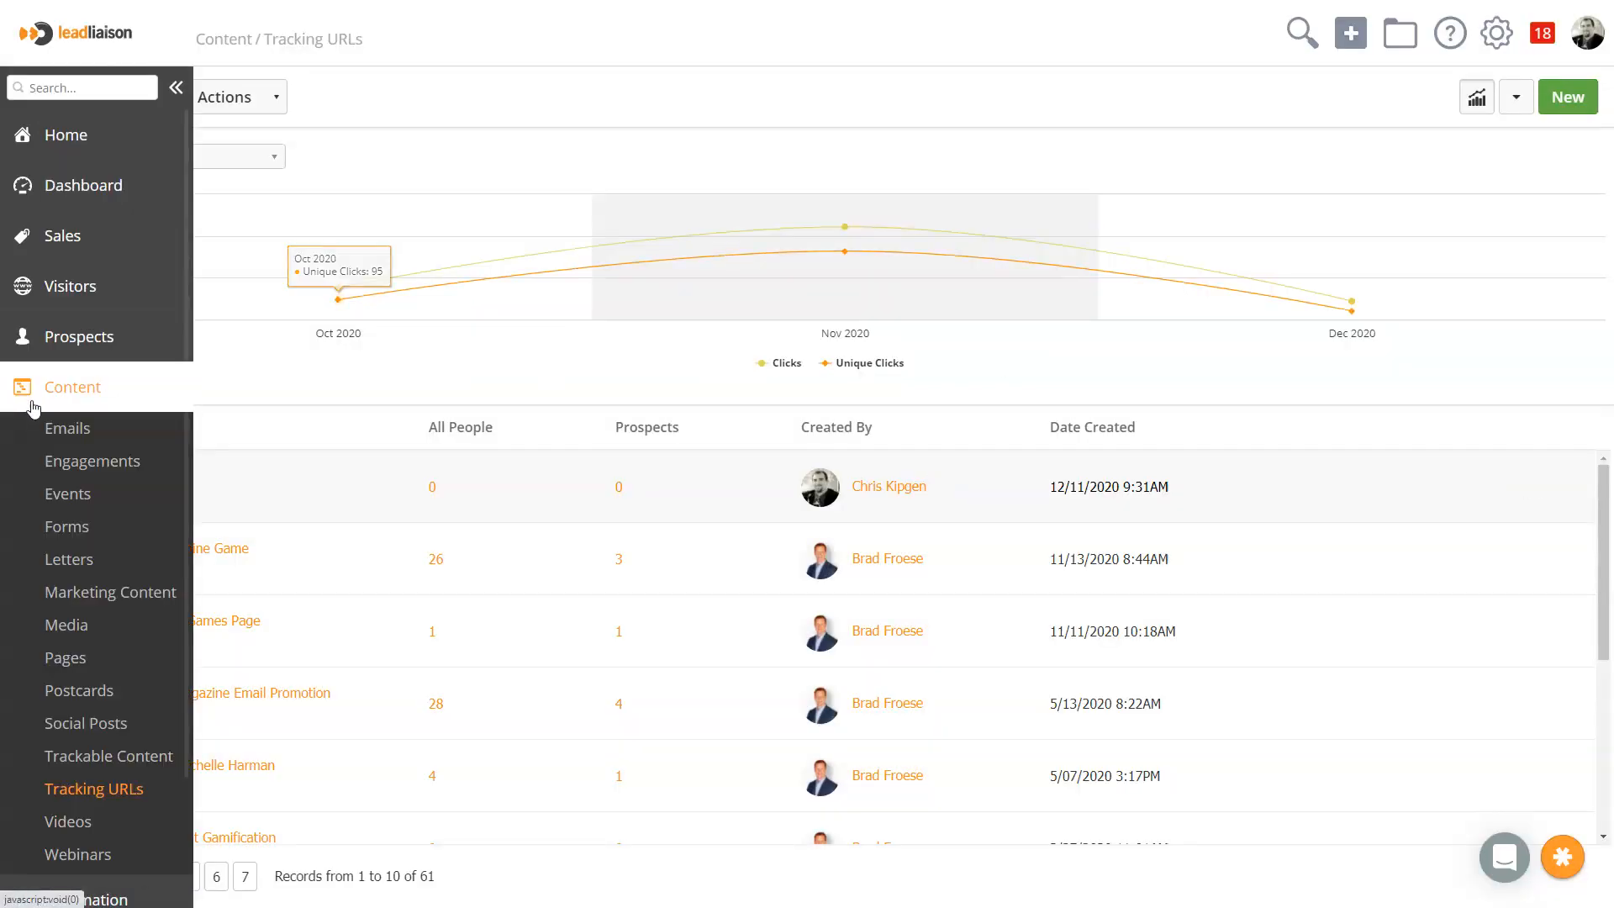
click(104, 696)
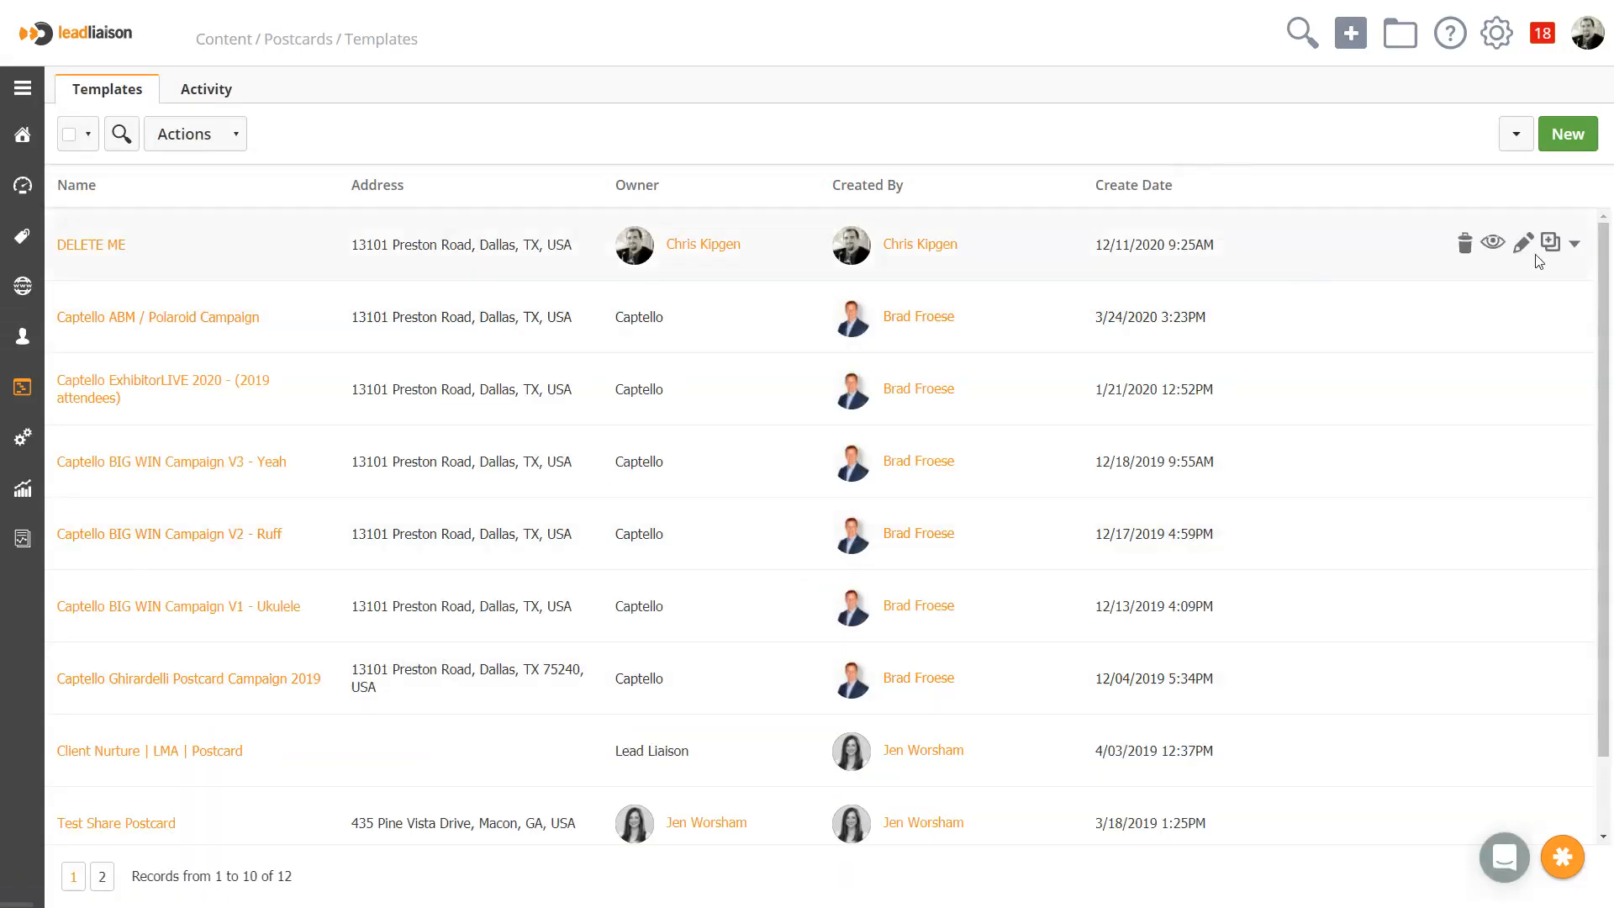
click(1529, 251)
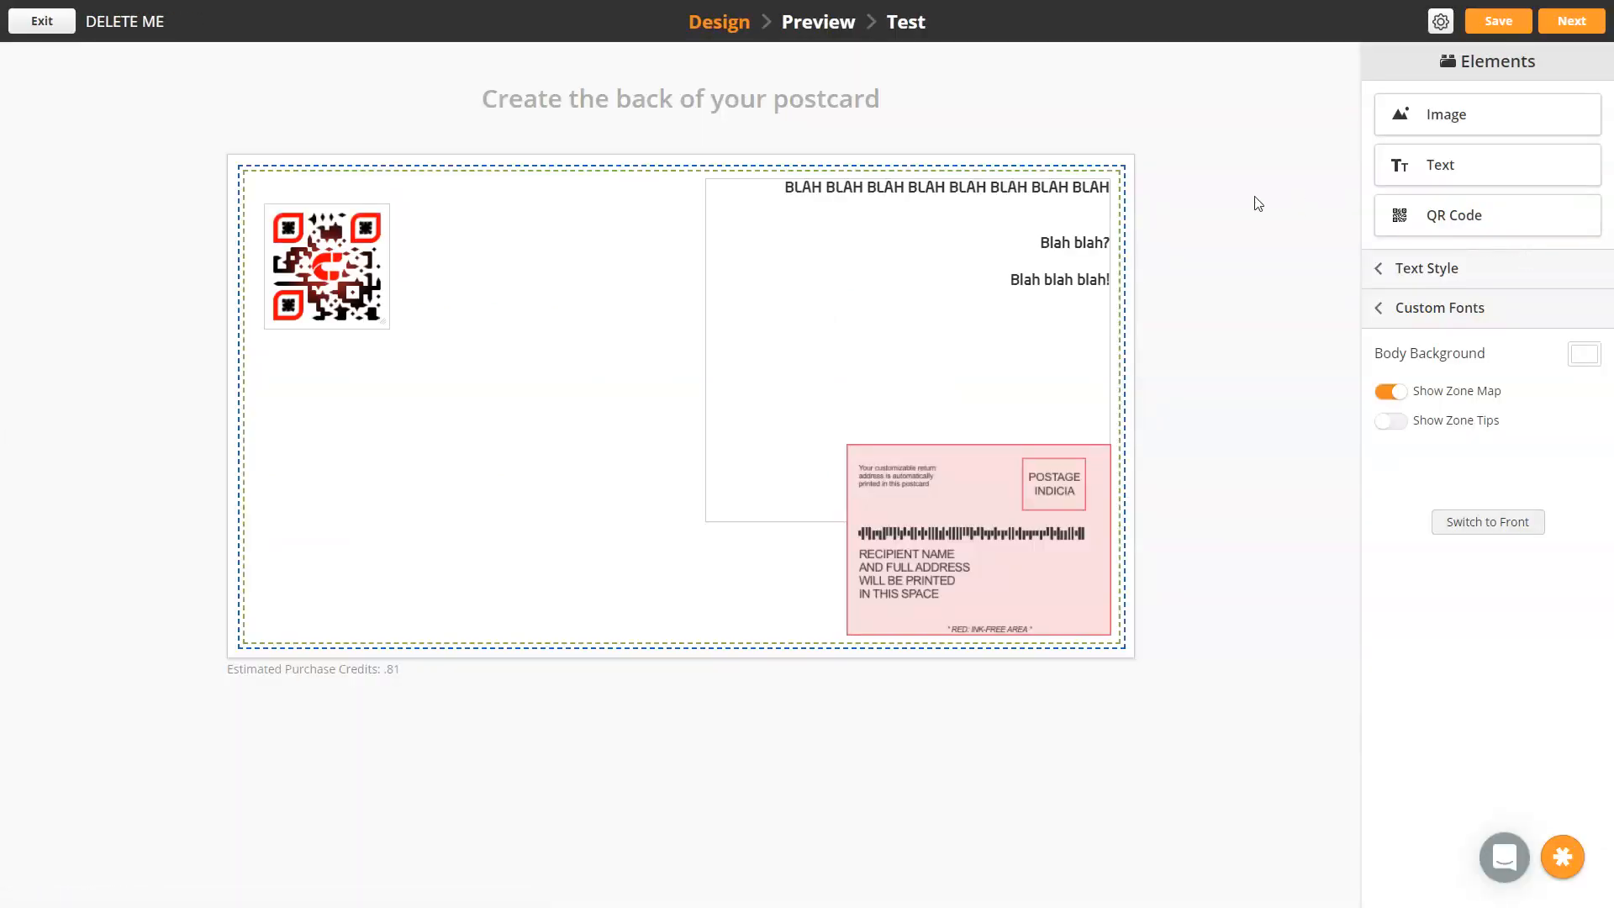
Add a QR code to the postcard's back using the Example template, linked to the Capterra Link to ROI Calculator tracking URL
drag(1495, 225, 555, 360)
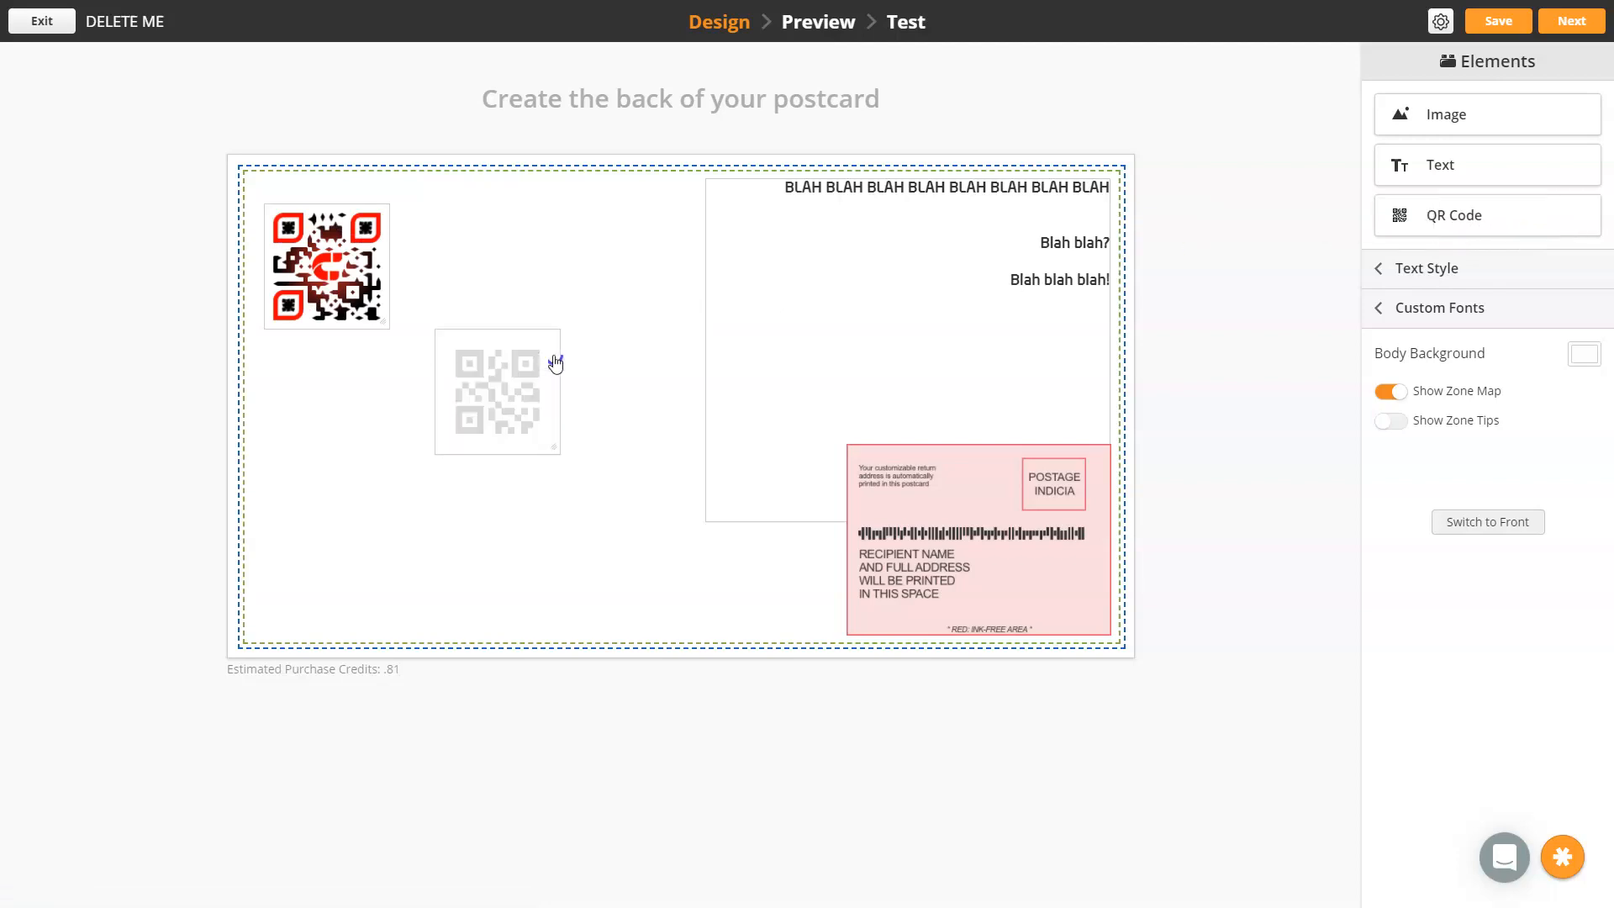
click(528, 422)
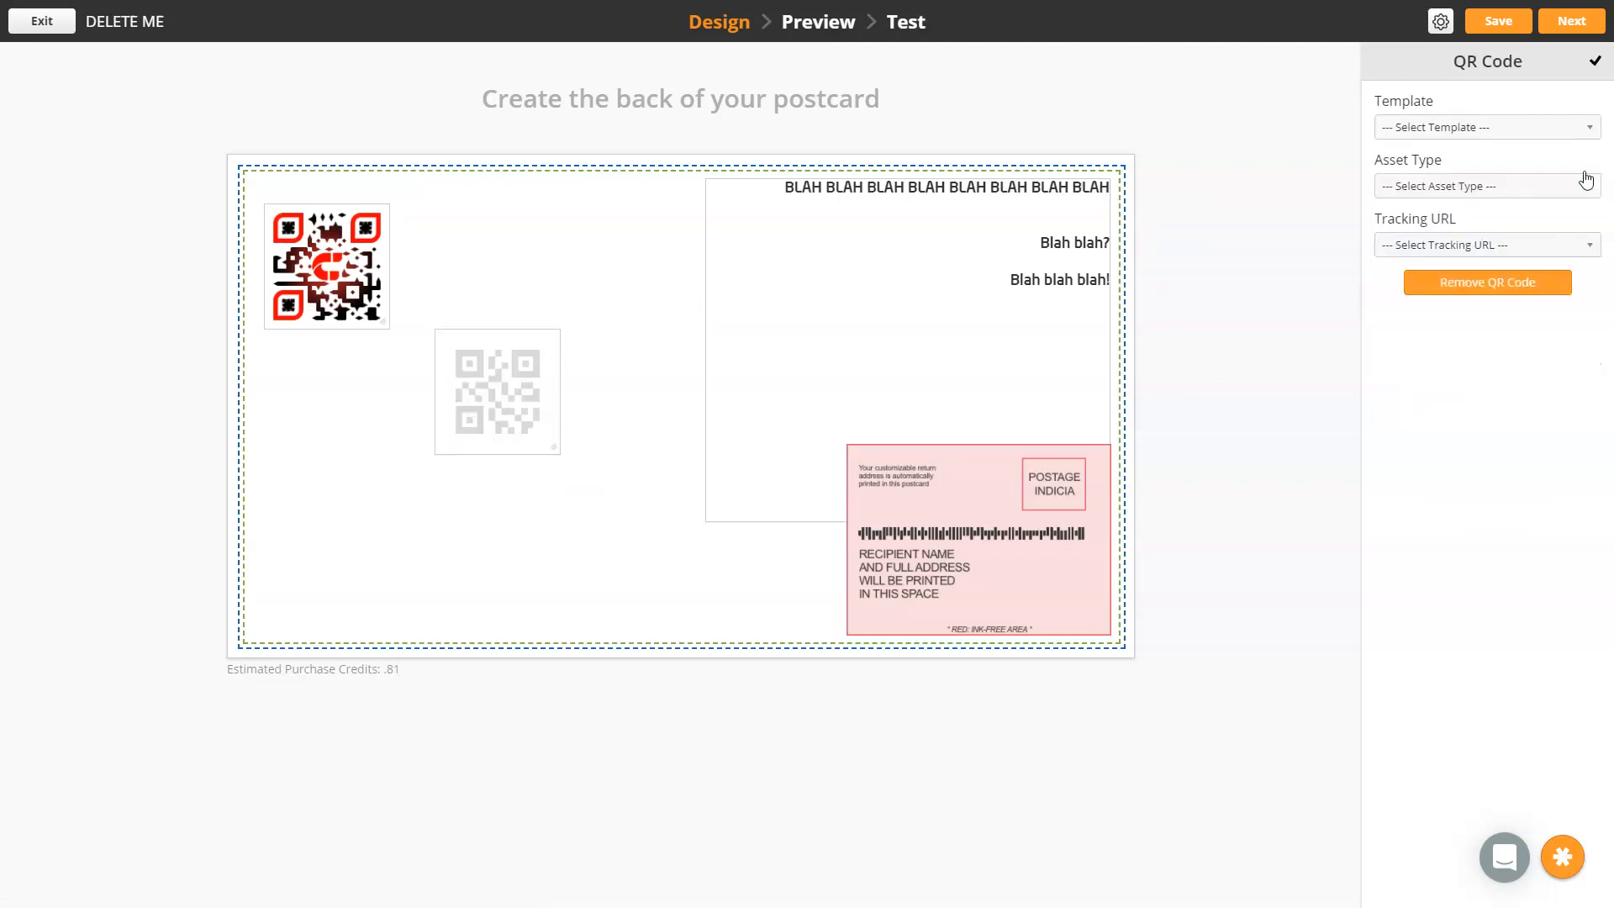
click(1520, 129)
click(1408, 262)
click(1462, 187)
click(1432, 262)
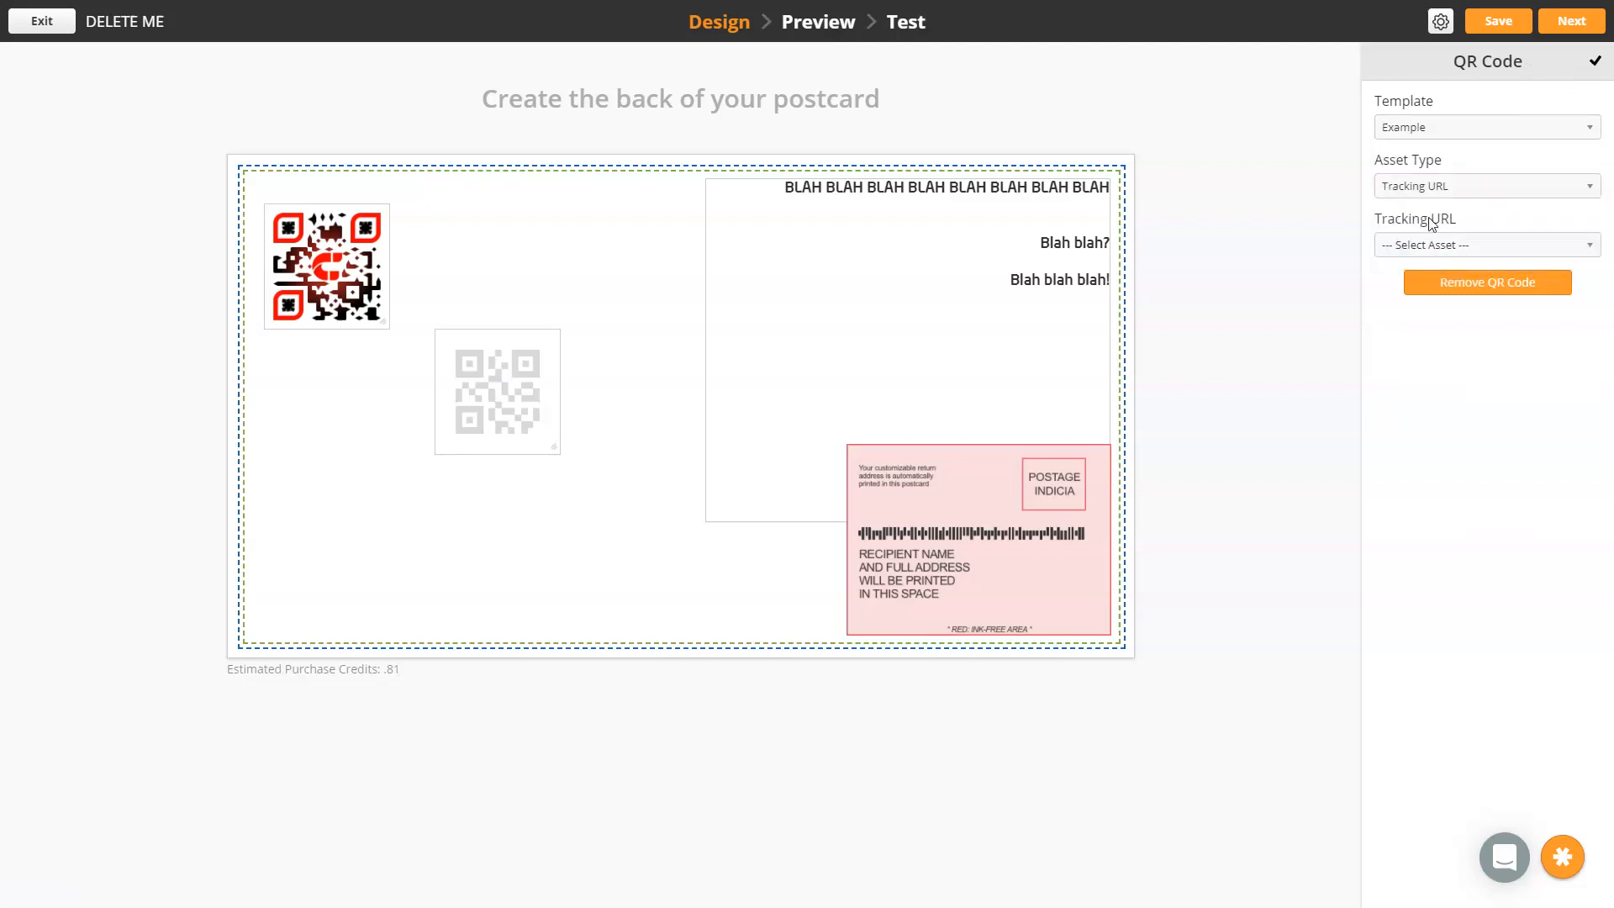
click(1442, 246)
scroll(1464, 339, down, 15)
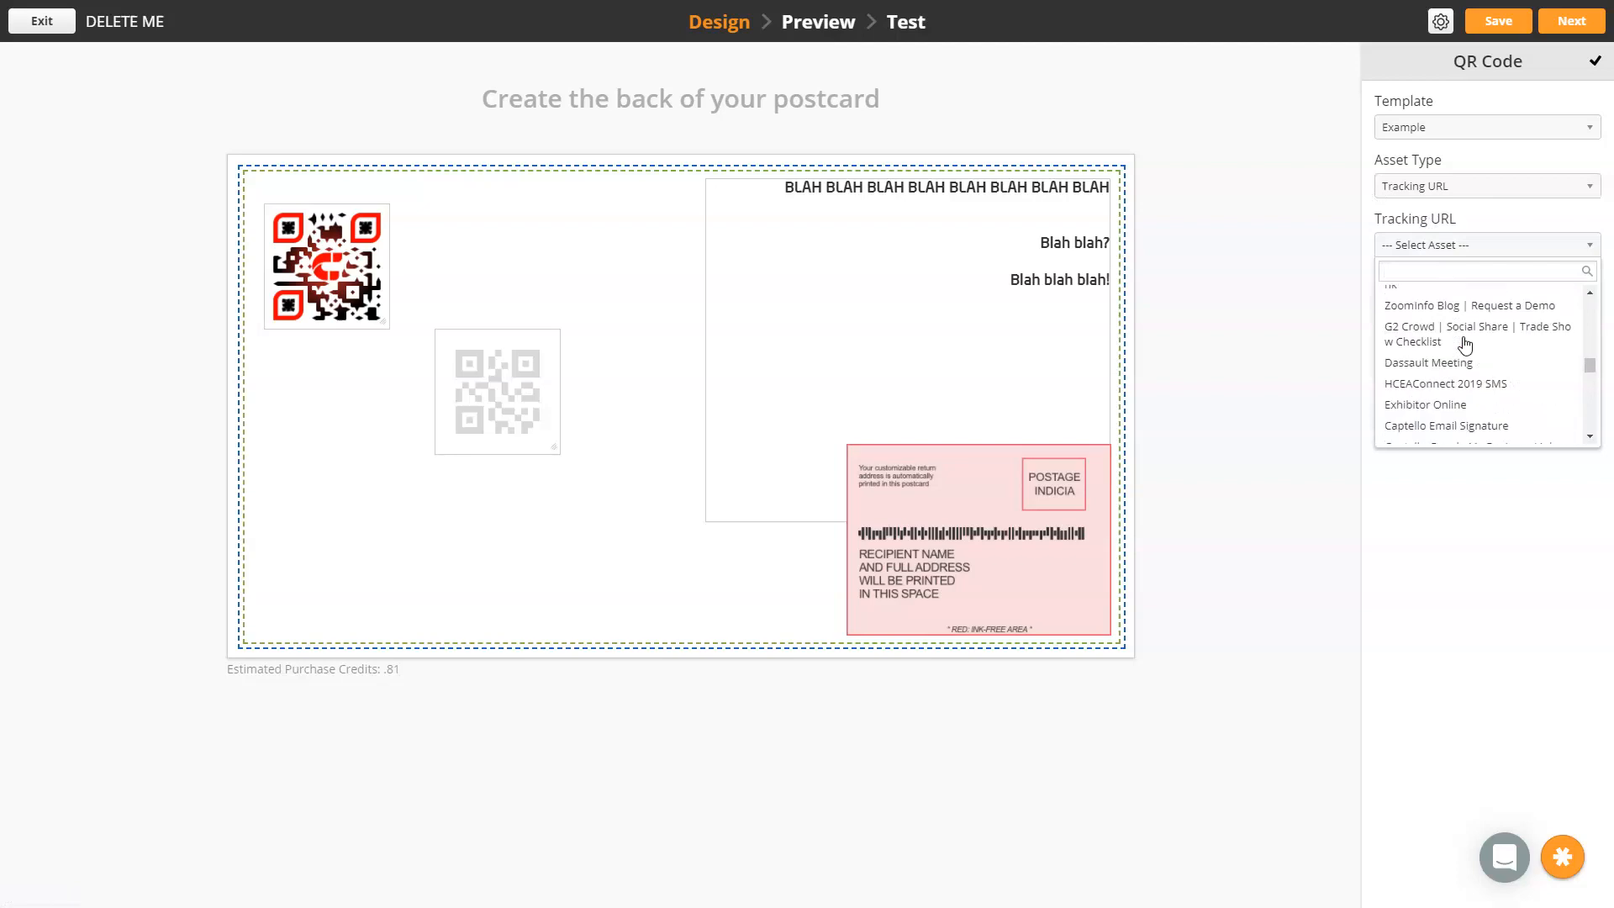
click(1464, 341)
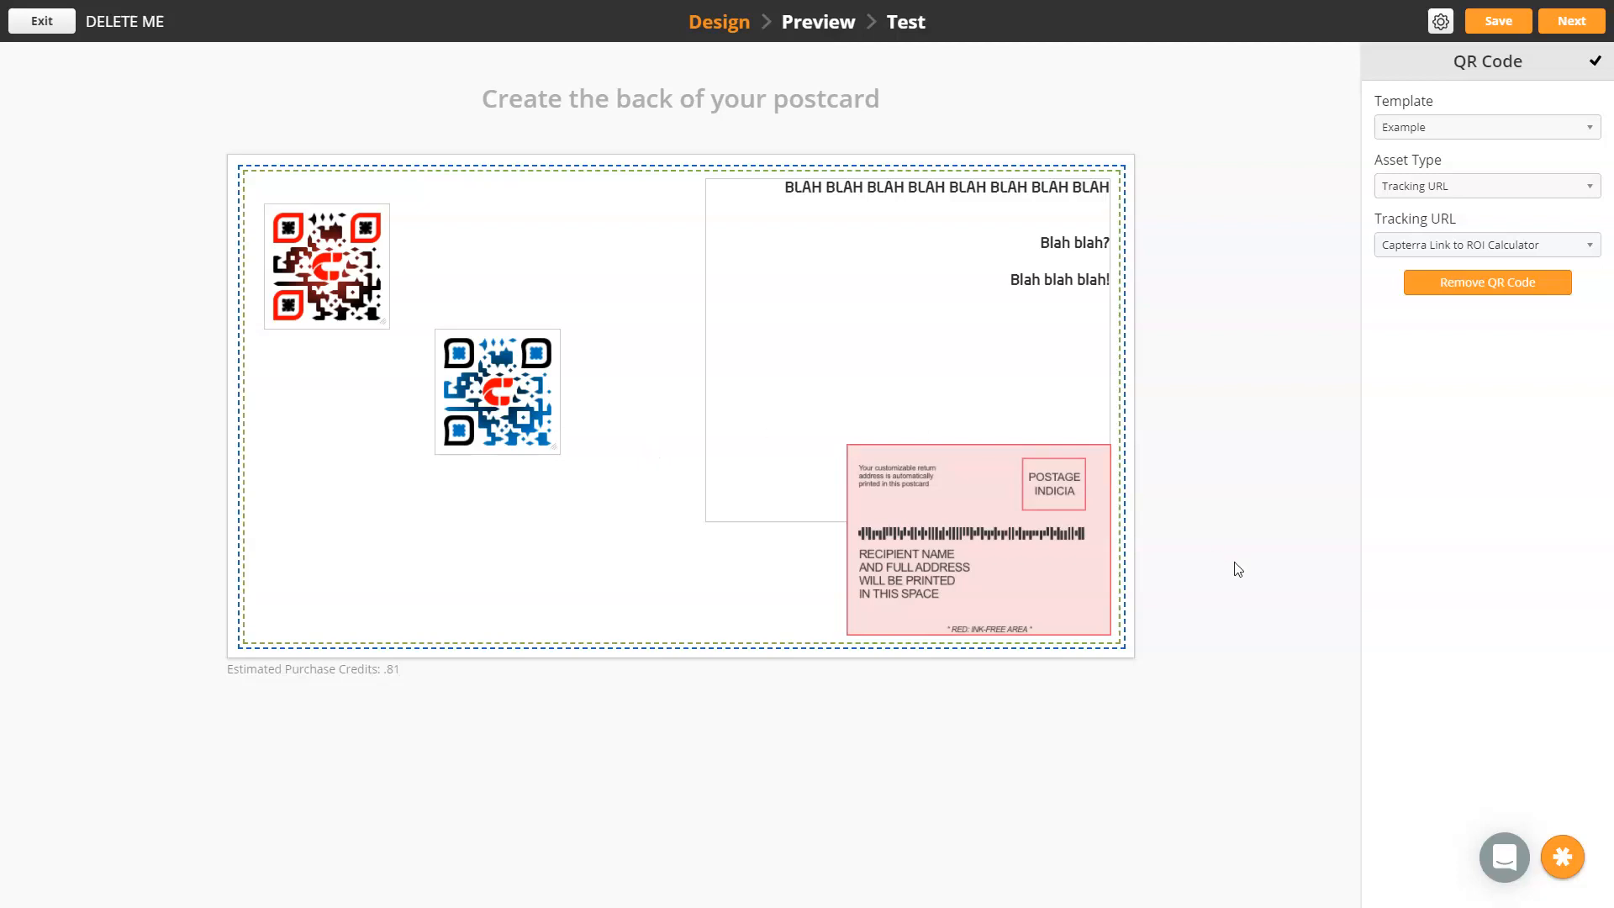
Open the support chat
click(1501, 860)
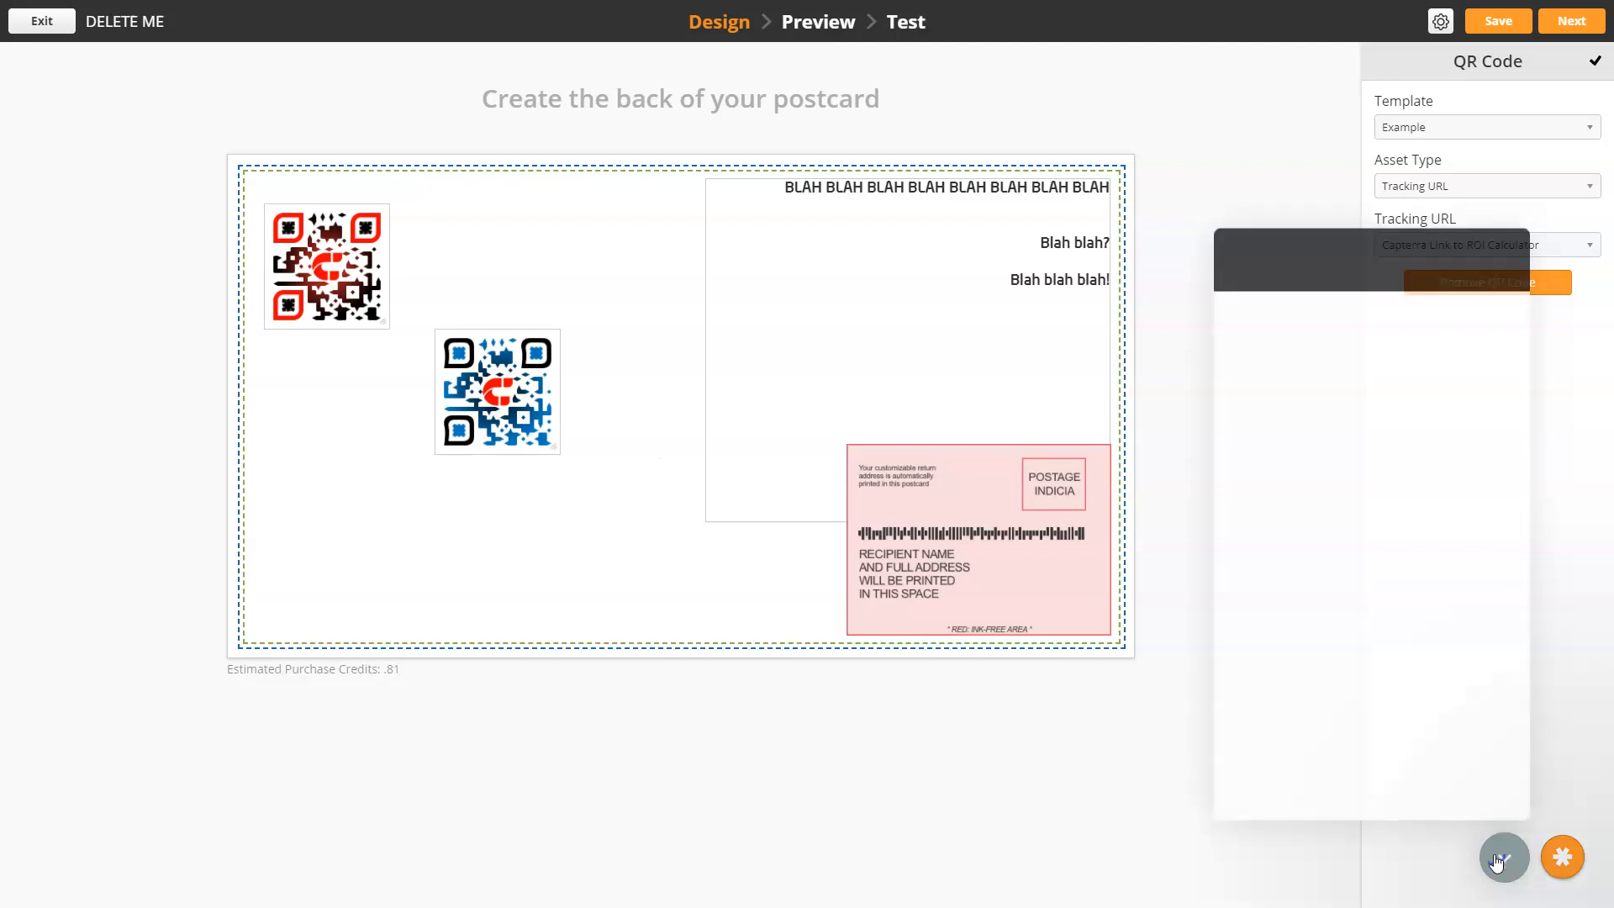